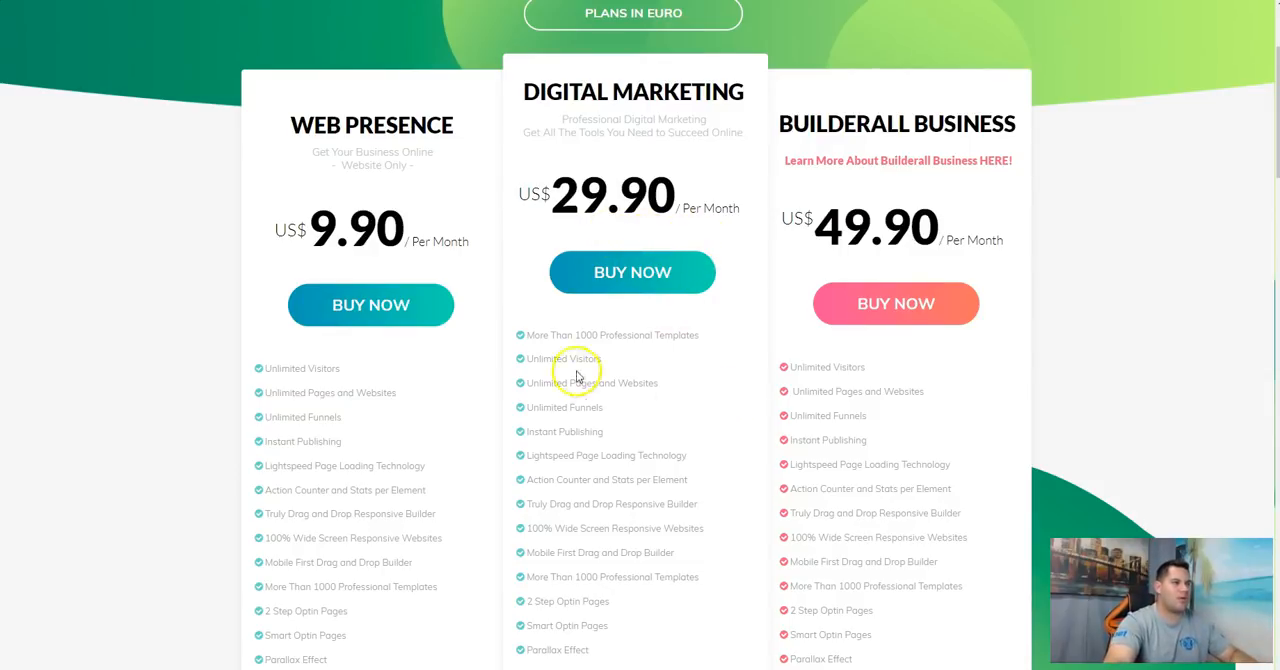
Step: Examine the Digital Marketing plan's feature list, highlighting the unlimited funnels entry and the entry on managing up to 10,000 emails and leads
left_click_drag(655, 387, 536, 382)
left_click(557, 416)
triple_click(557, 416)
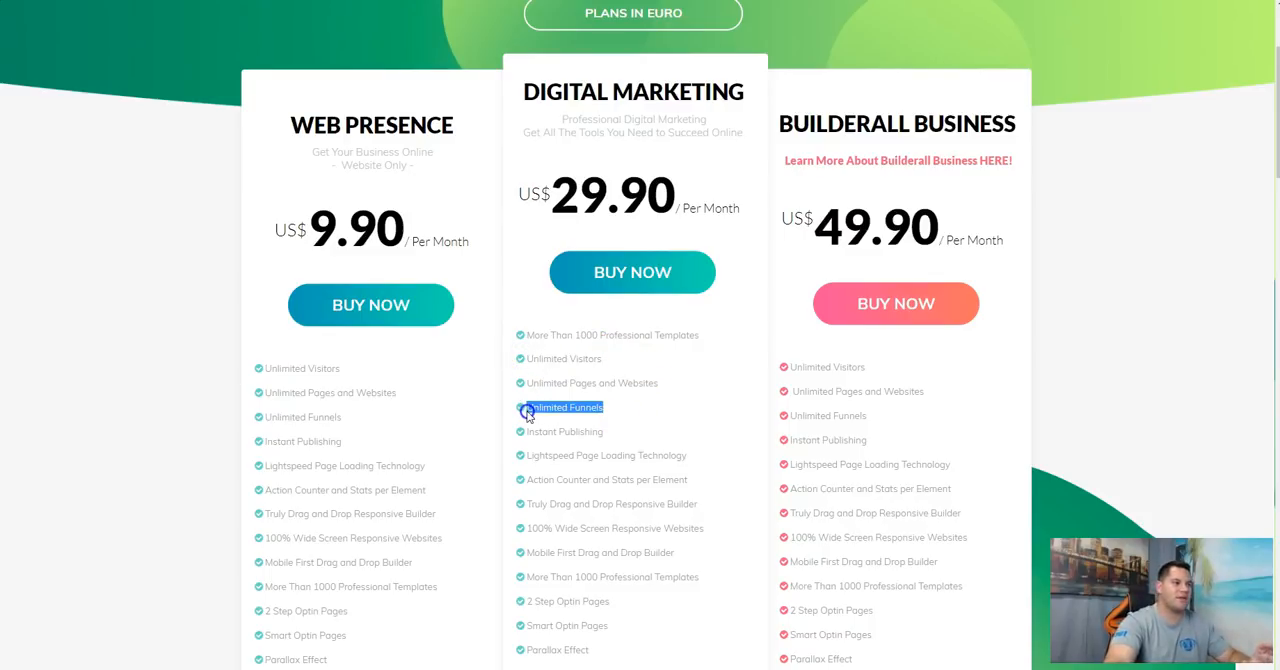
scroll(663, 414, "down", 7)
scroll(680, 421, "down", 5)
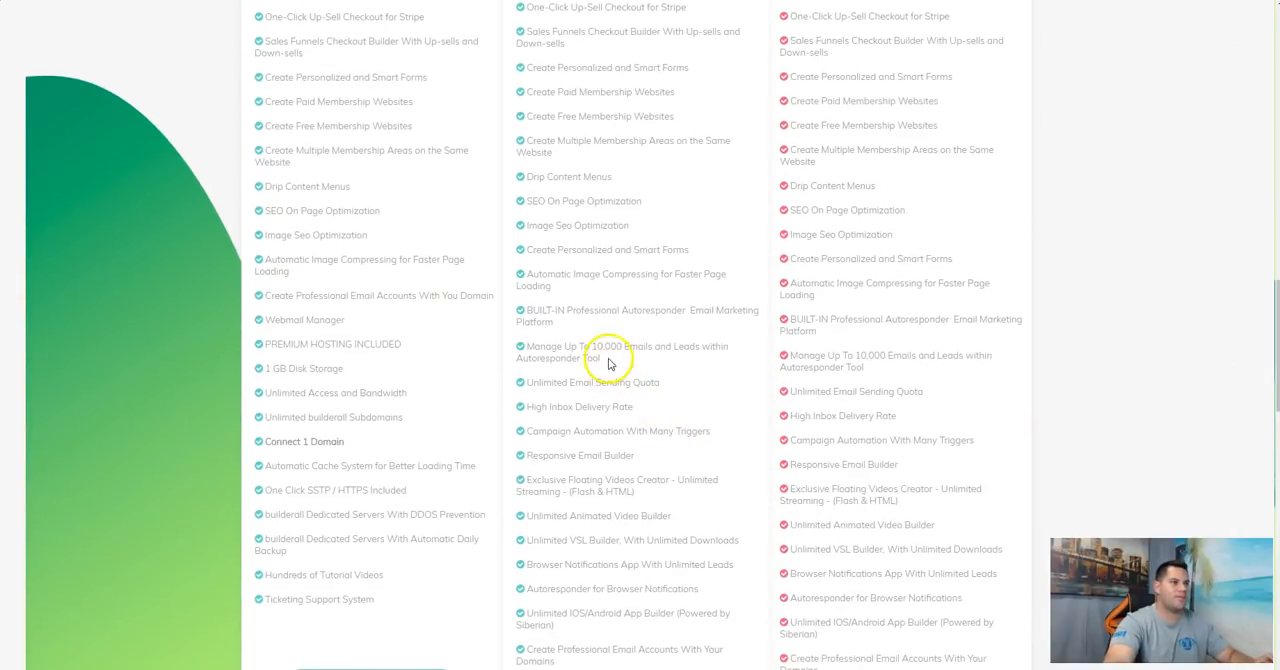
left_click_drag(608, 363, 569, 355)
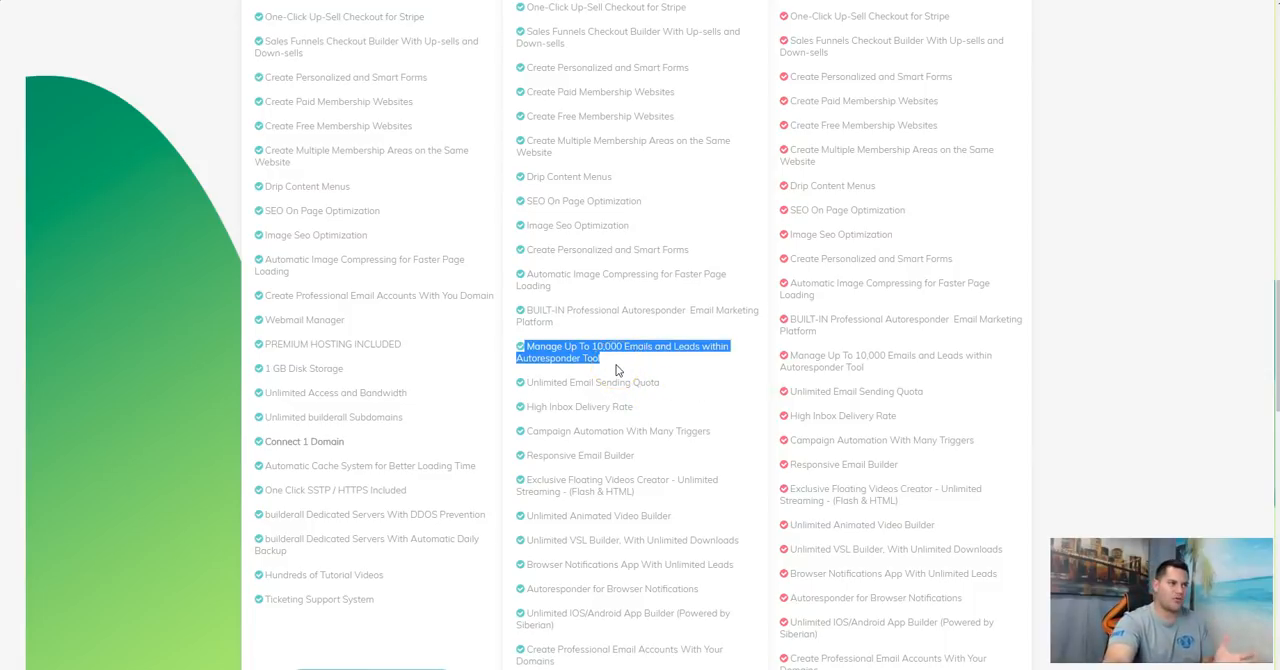
left_click(691, 393)
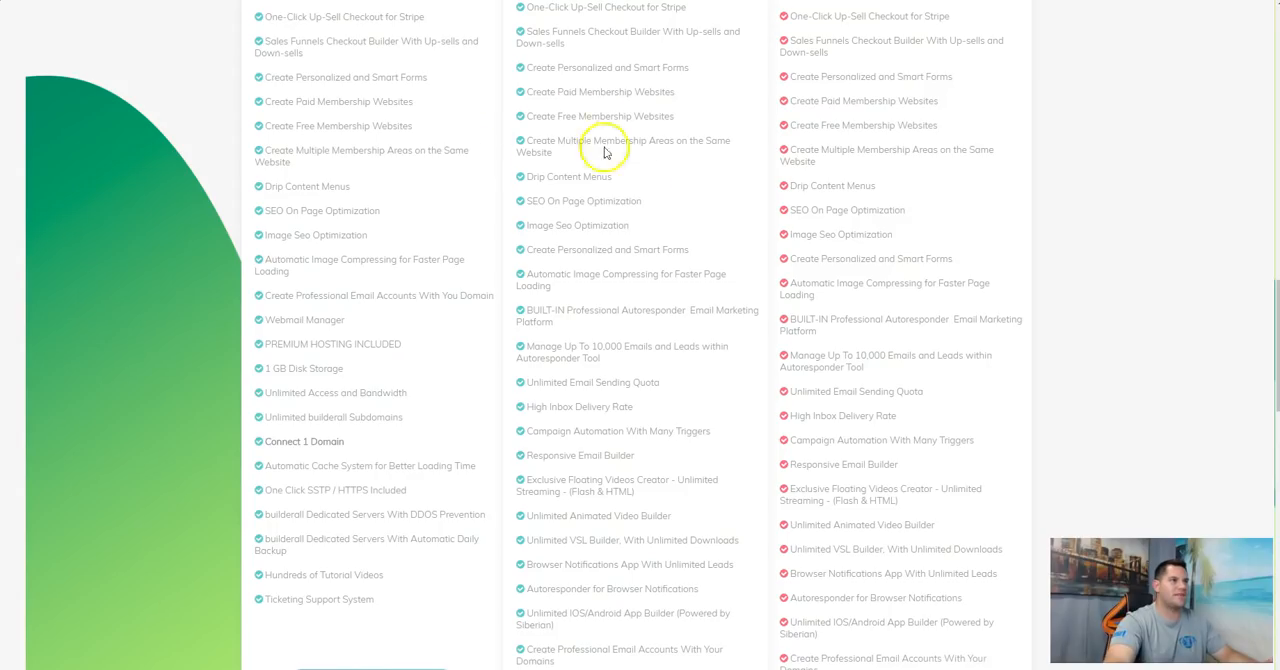
Step: Compare the "Want To Make $200 Per Day?" opt-in page with the passive income landing page
scroll(634, 220, "up", 10)
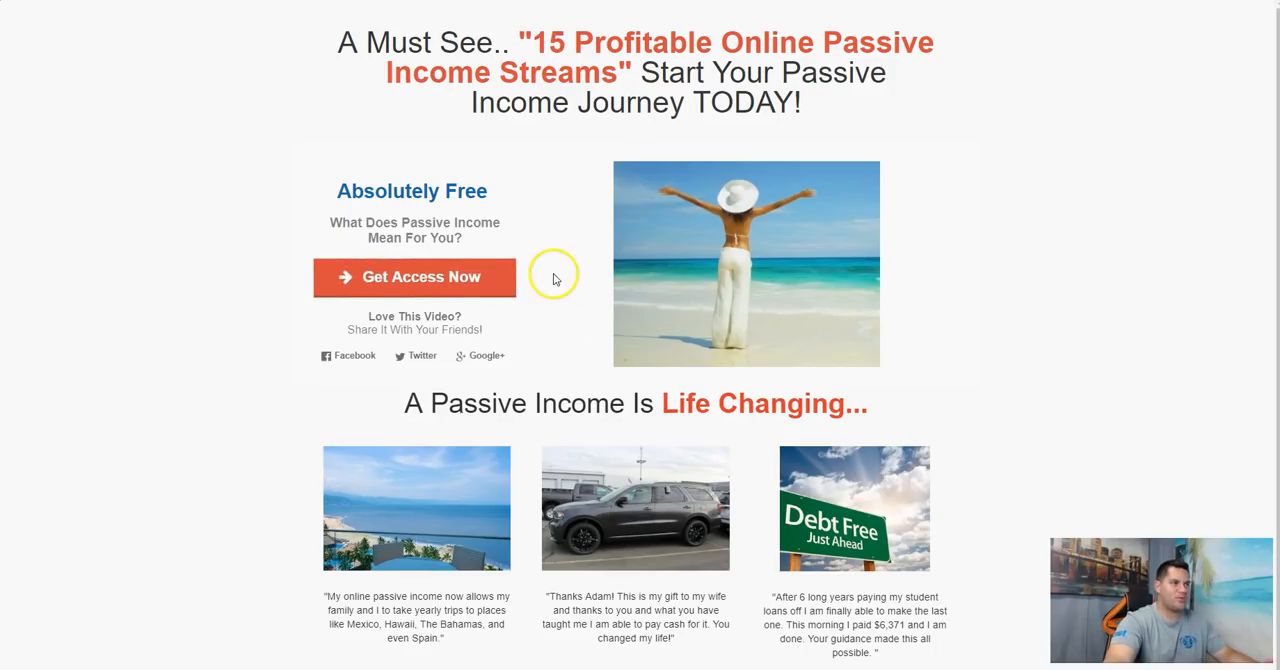
left_click(440, 270)
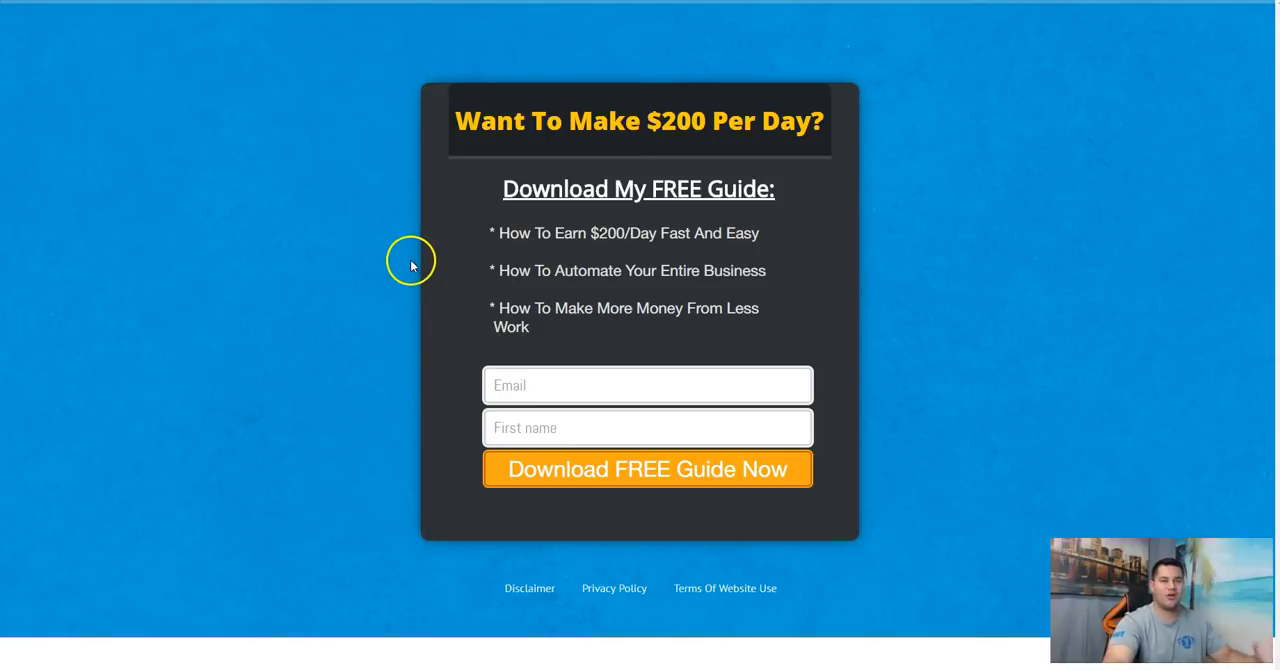
left_click(175, 1)
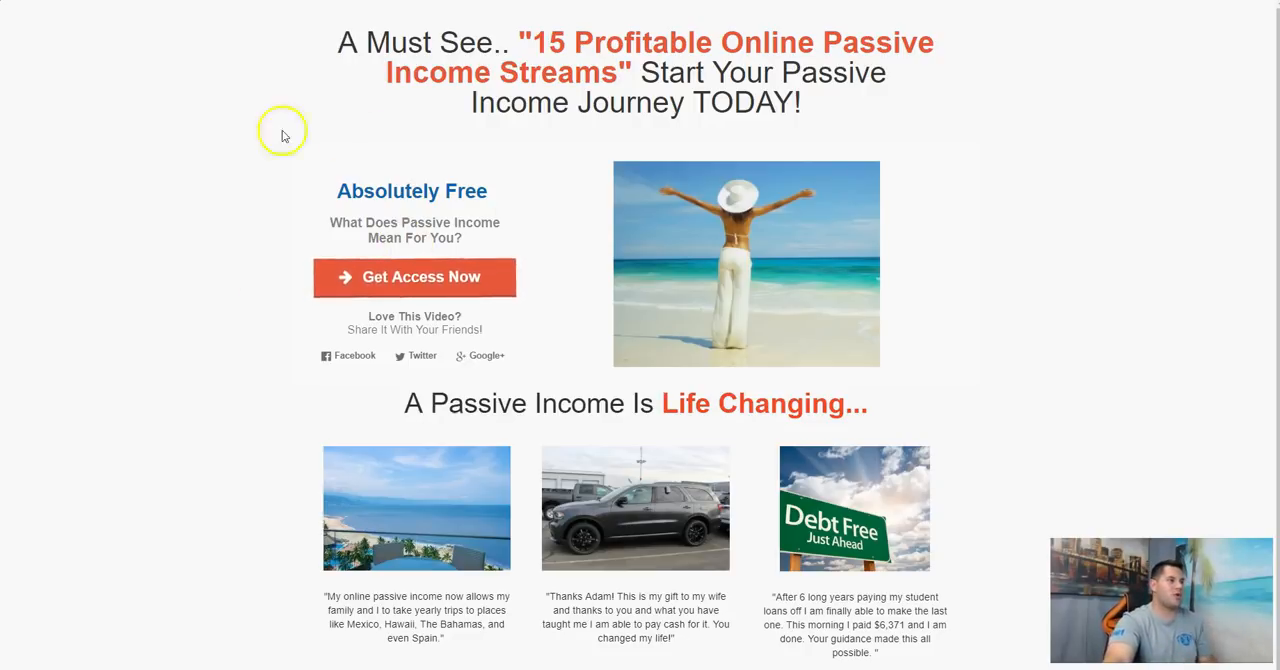
Step: View the passive income page's Get Access Now sign-up form, close it, and check the page against the $200 Per Day opt-in page
left_click(460, 289)
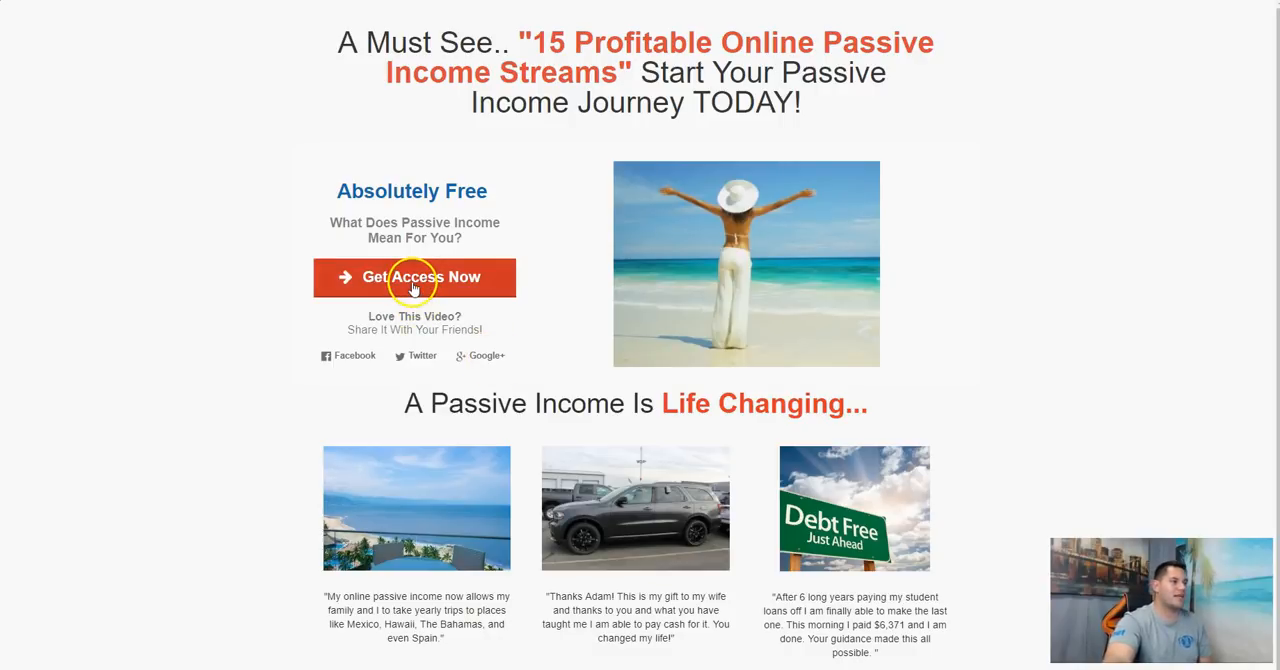
left_click(414, 288)
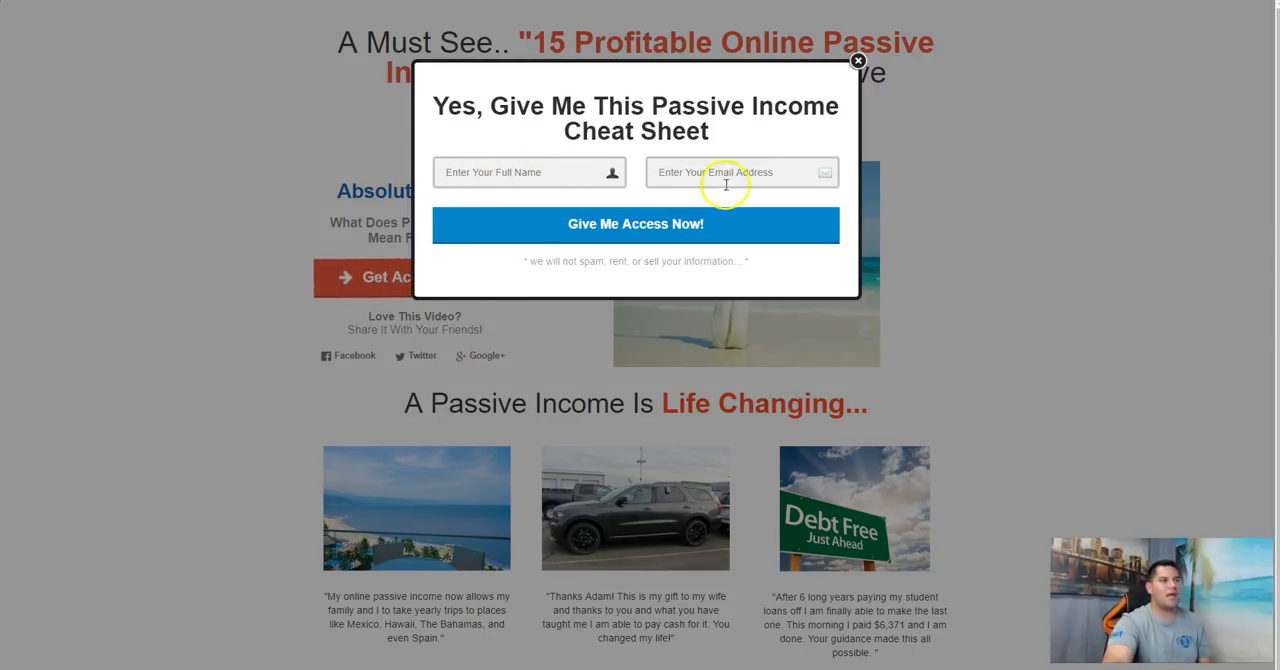
left_click(858, 61)
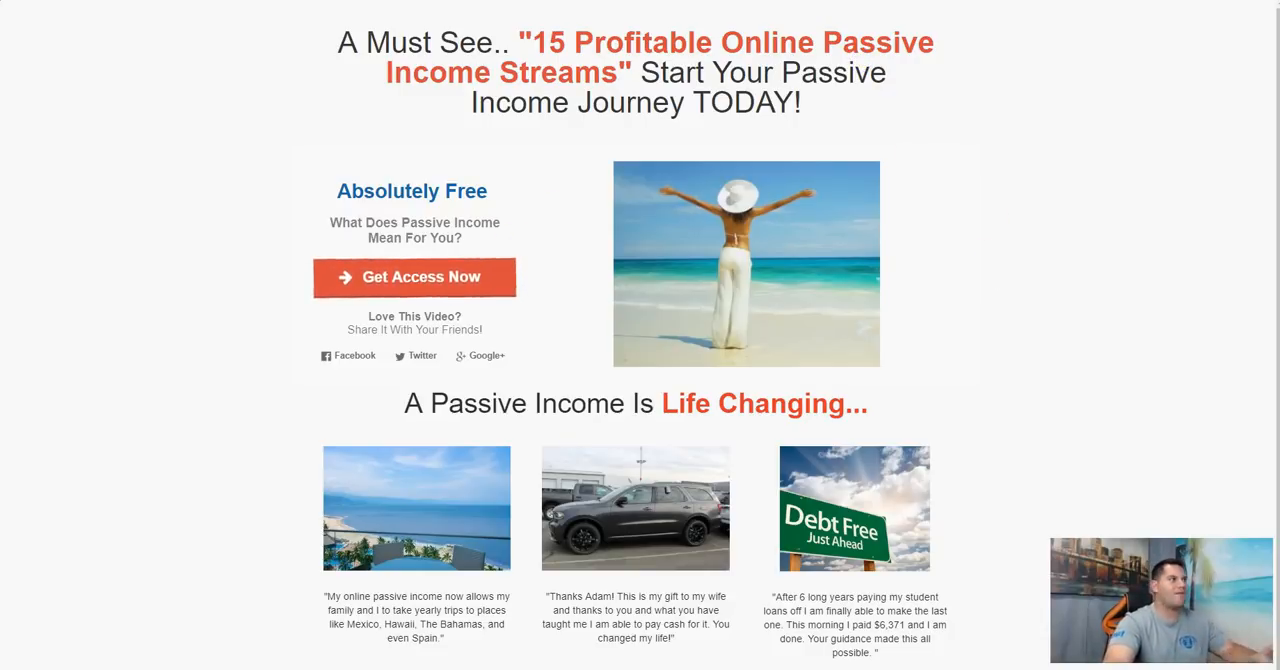
left_click(490, 284)
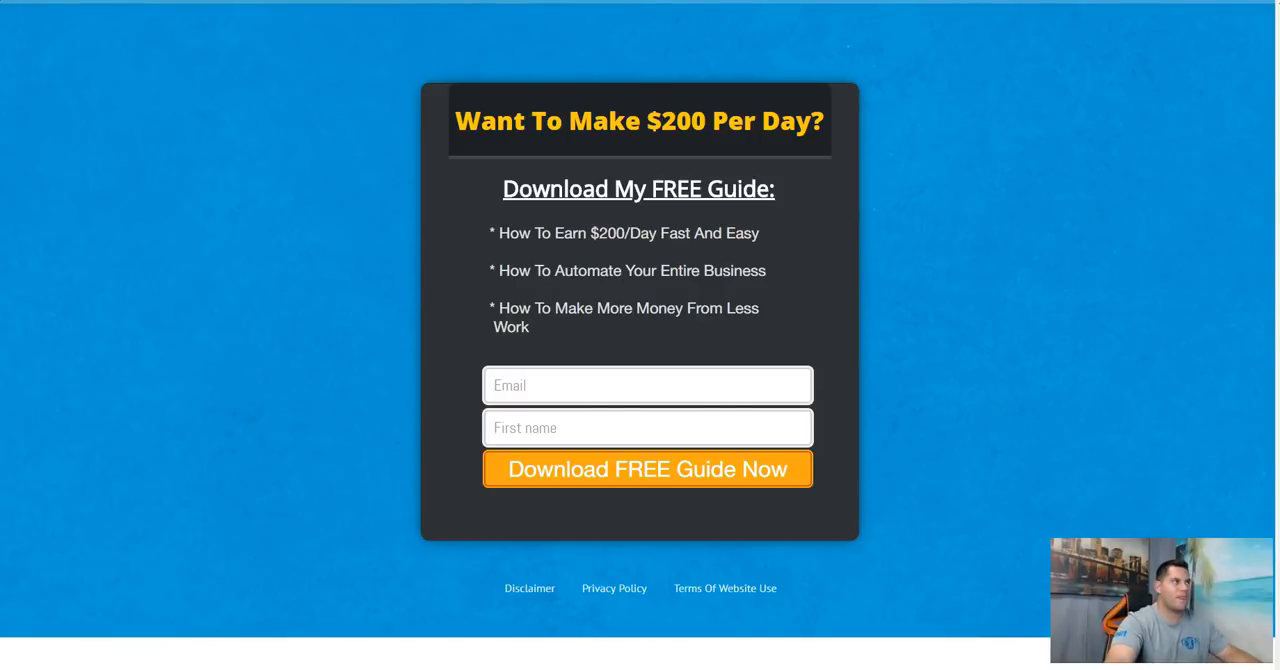
key("ctrl+shift+Tab")
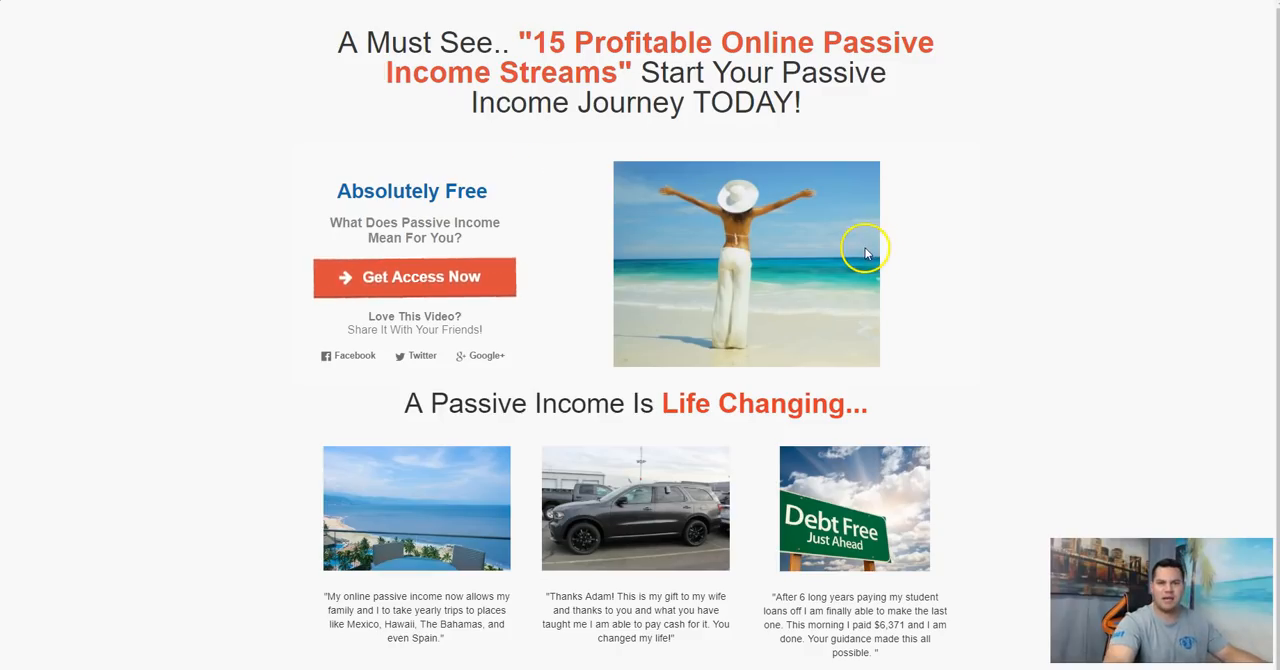
Step: Switch to the Builderall dashboard and look through its list of tools and the website templates
key("ctrl+shift+Tab")
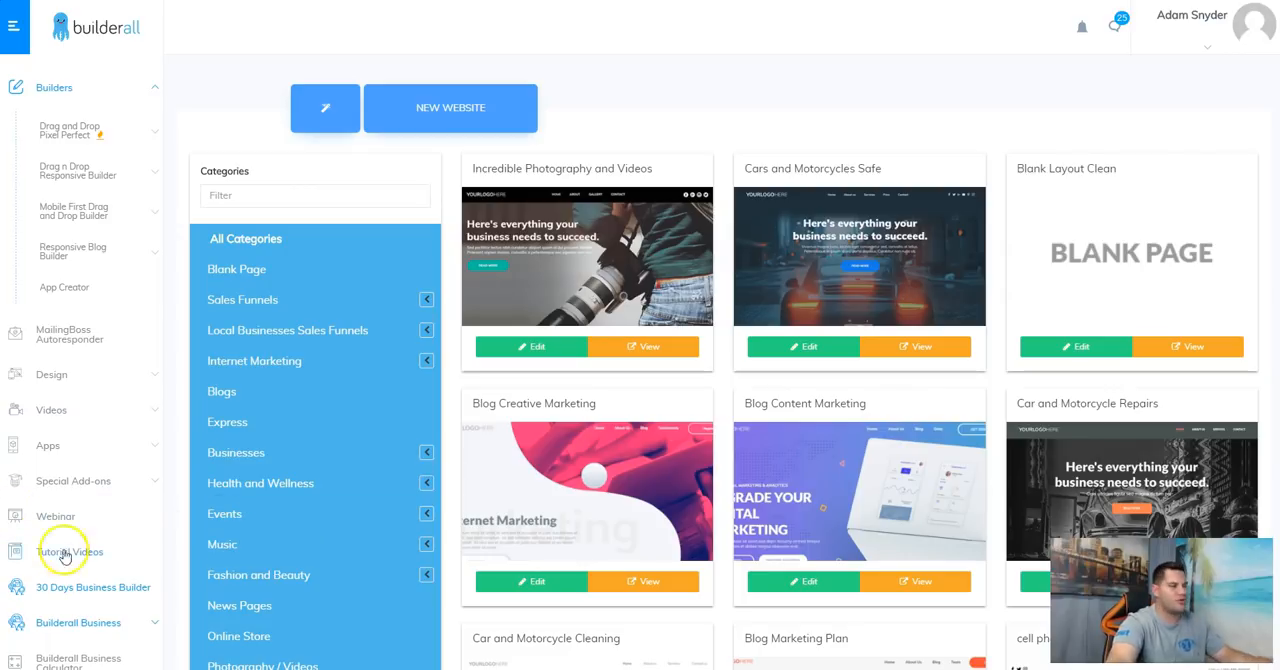
scroll(120, 515, "down", 5)
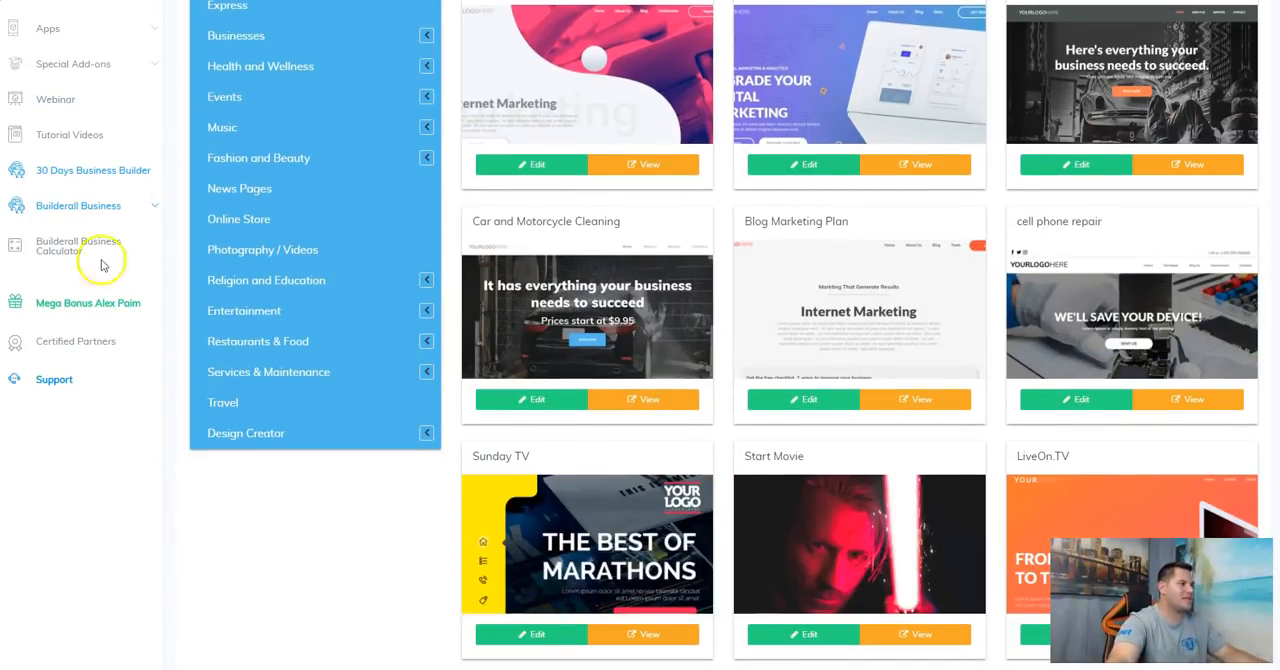
scroll(356, 385, "up", 5)
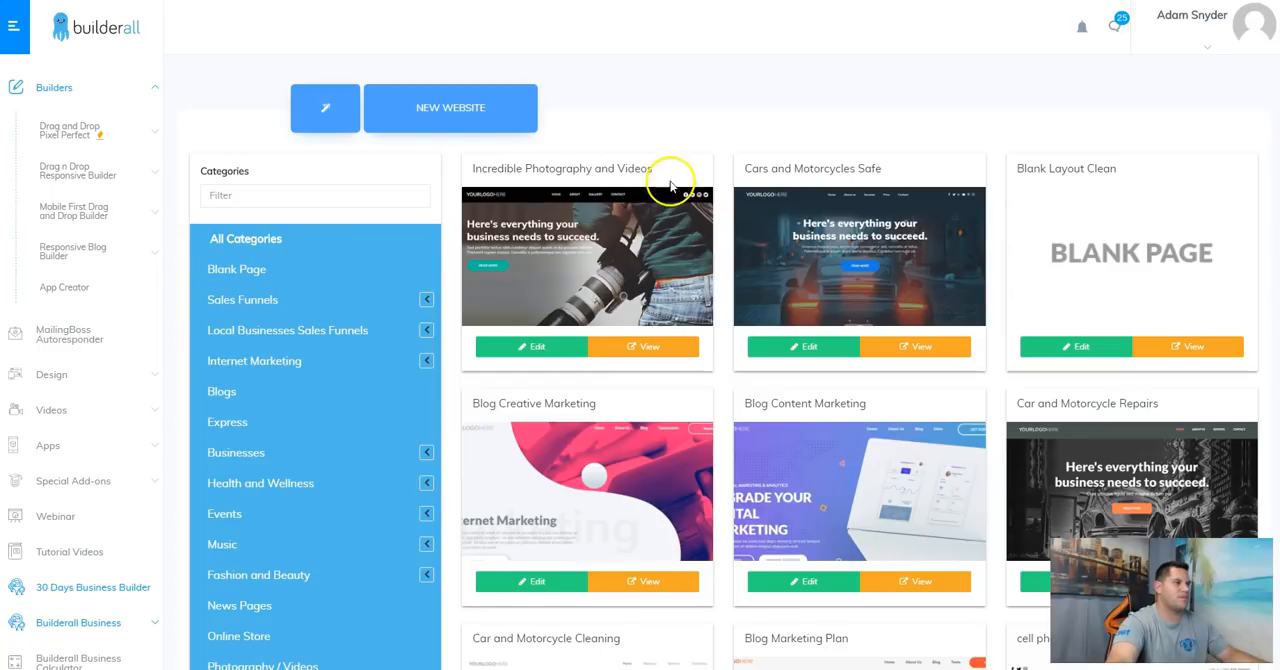
Step: Filter the templates to the Internet Marketing Optin category and open the "Email Optin - Twenty two" template for editing
left_click(426, 362)
left_click(228, 485)
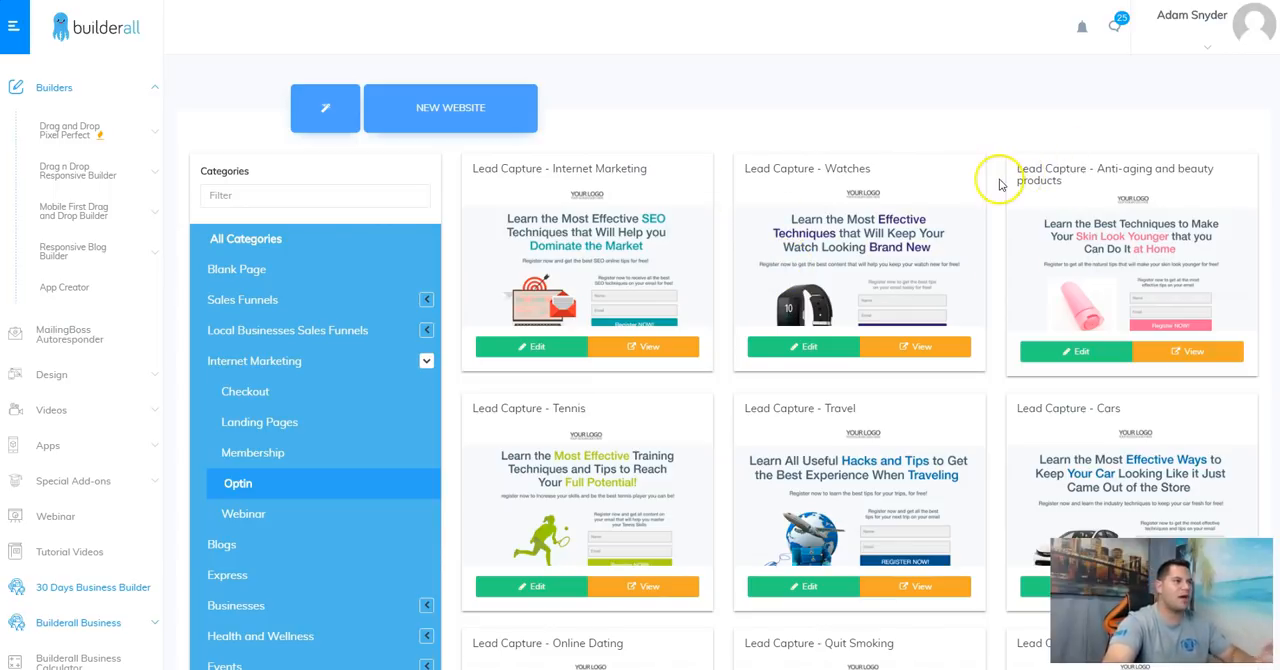
scroll(951, 200, "down", 15)
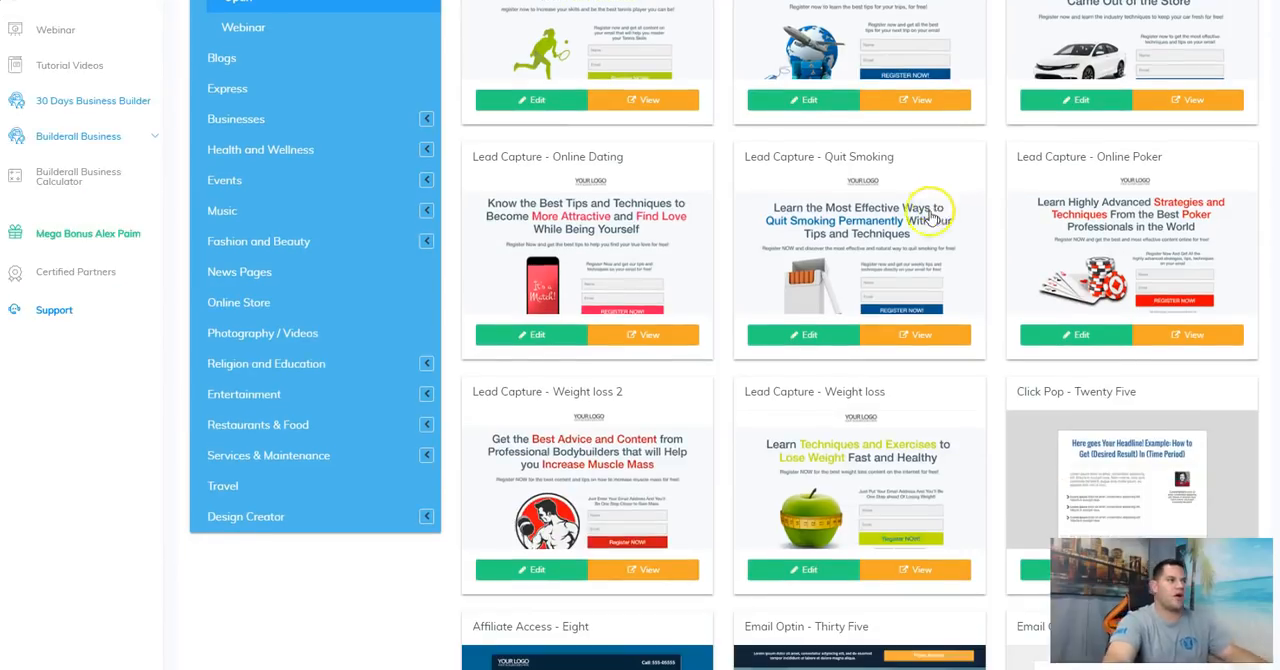
scroll(873, 253, "down", 7)
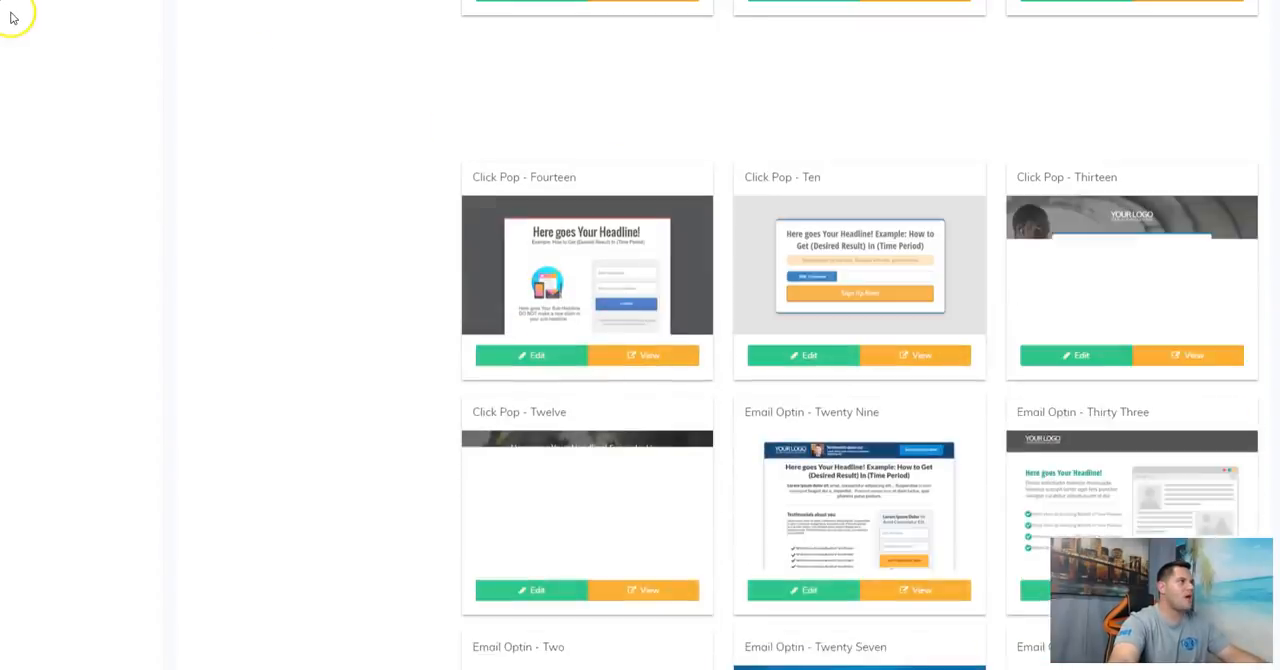
left_click(12, 2)
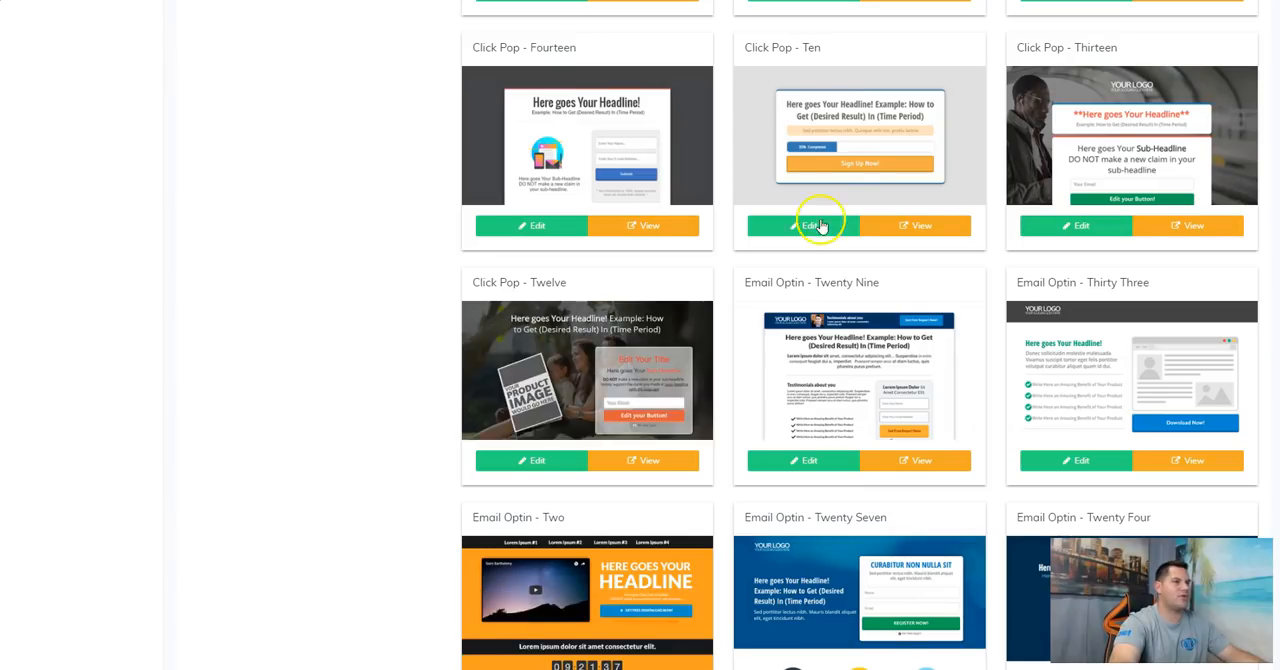
scroll(974, 277, "down", 5)
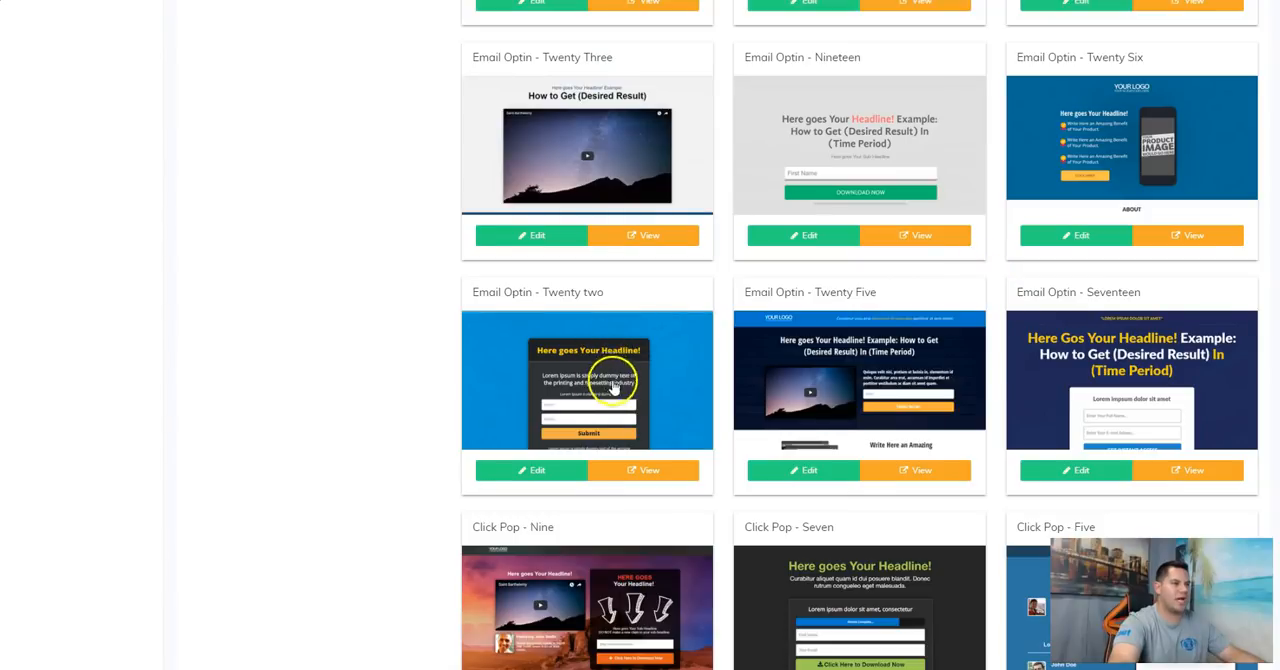
left_click(533, 472)
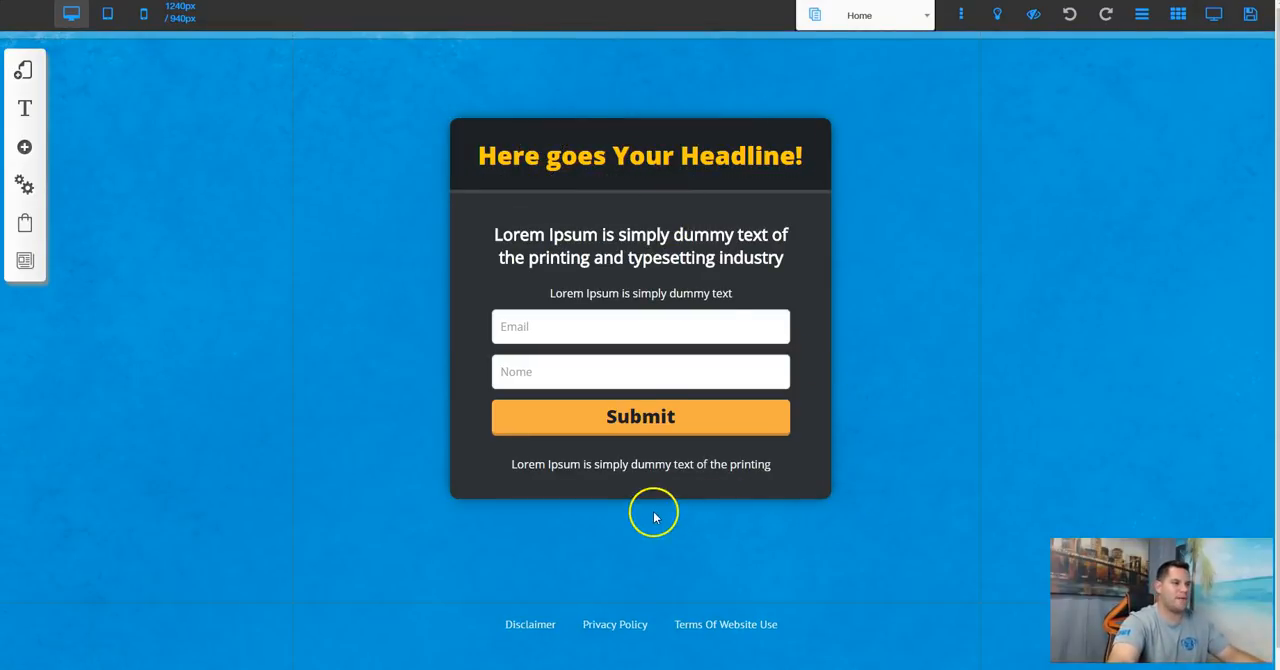
Step: Delete the text line below the Submit button and extend the dark form box downward to just above the footer links
left_click(638, 490)
left_click(645, 464)
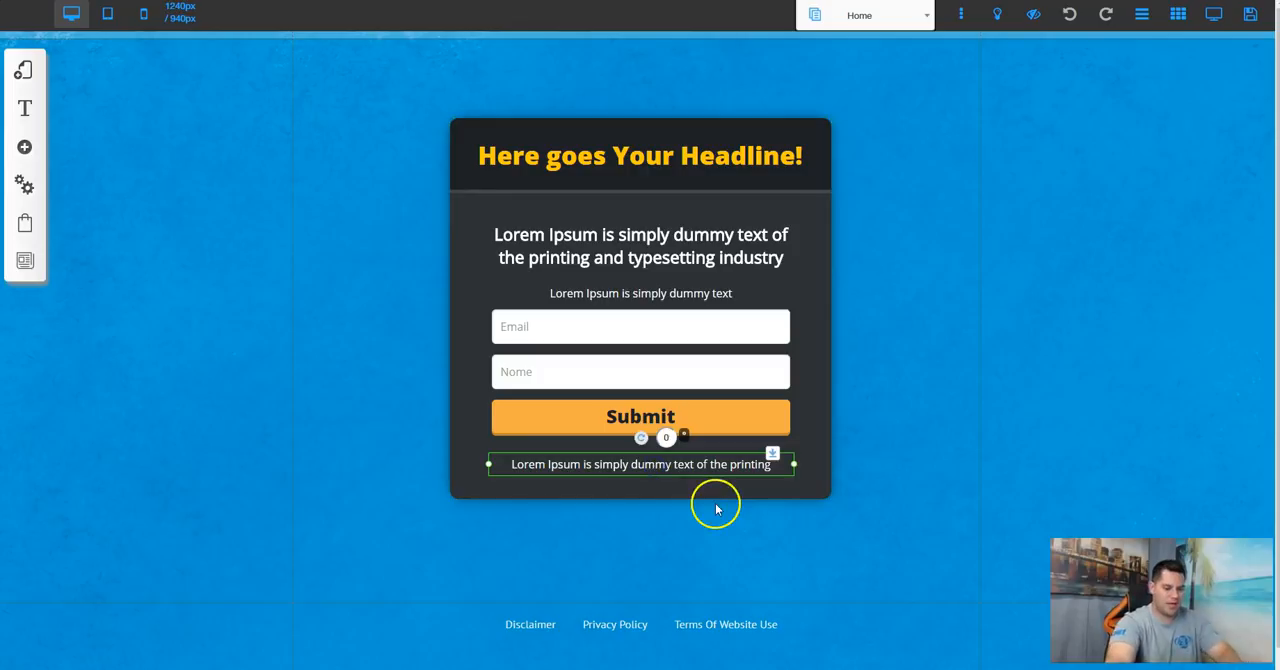
key("Delete")
left_click(634, 480)
left_click_drag(640, 515, 640, 562)
Step: Open the form box's headline for text editing and clear out its placeholder wording
left_click(652, 157)
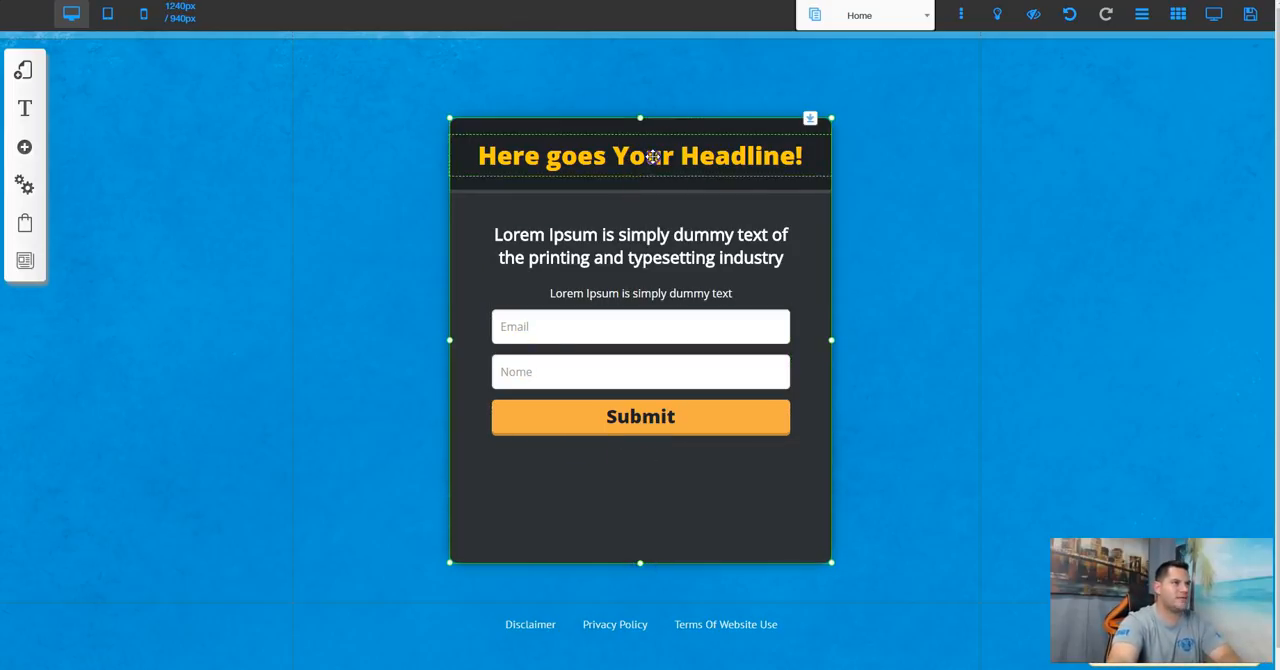
left_click(652, 157)
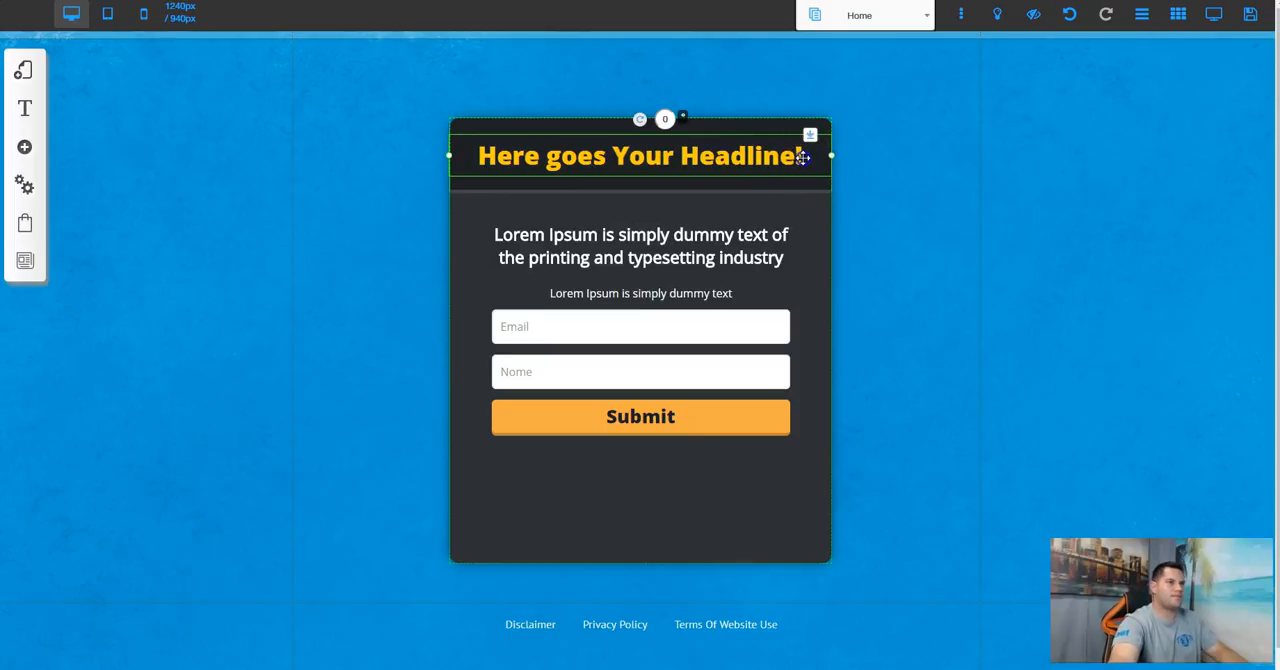
double_click(782, 155)
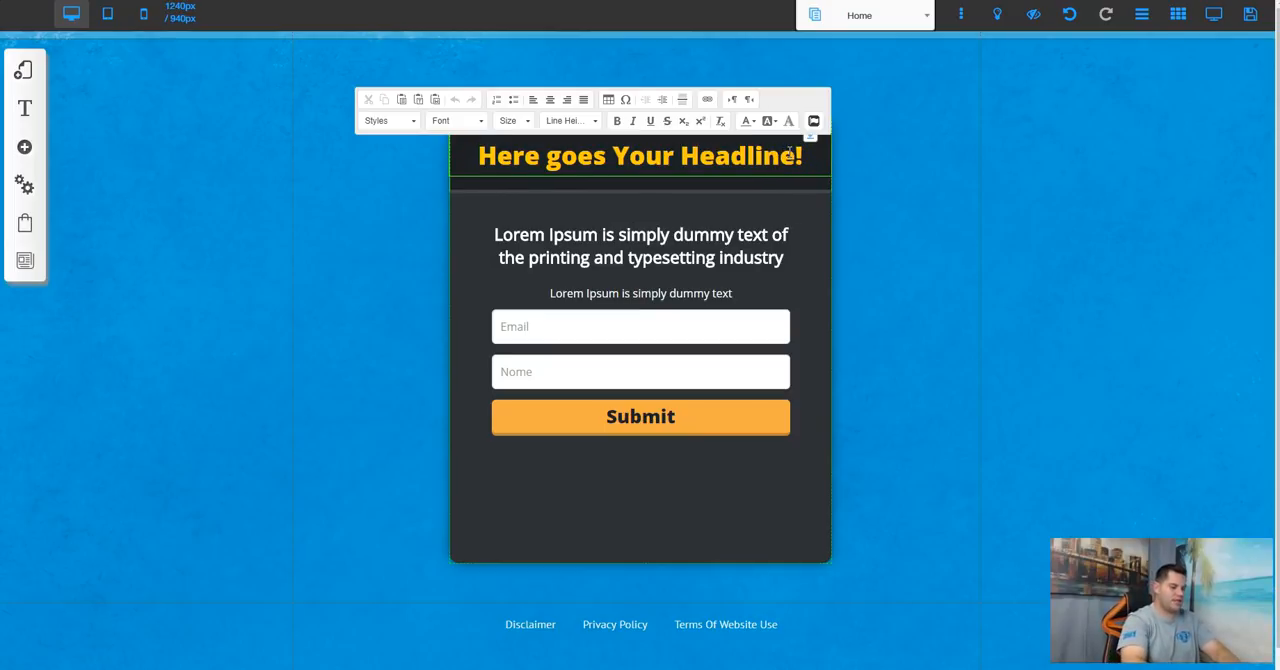
type("Get")
key("Delete")
key("Delete")
key("Delete")
key("Delete")
key("Delete")
key("Delete")
key("Delete")
key("Delete")
key("Delete")
key("Delete")
key("Delete")
key("Delete")
key("Delete")
key("Delete")
key("Delete")
key("Delete")
key("Delete")
key("Delete")
key("Delete")
key("Delete")
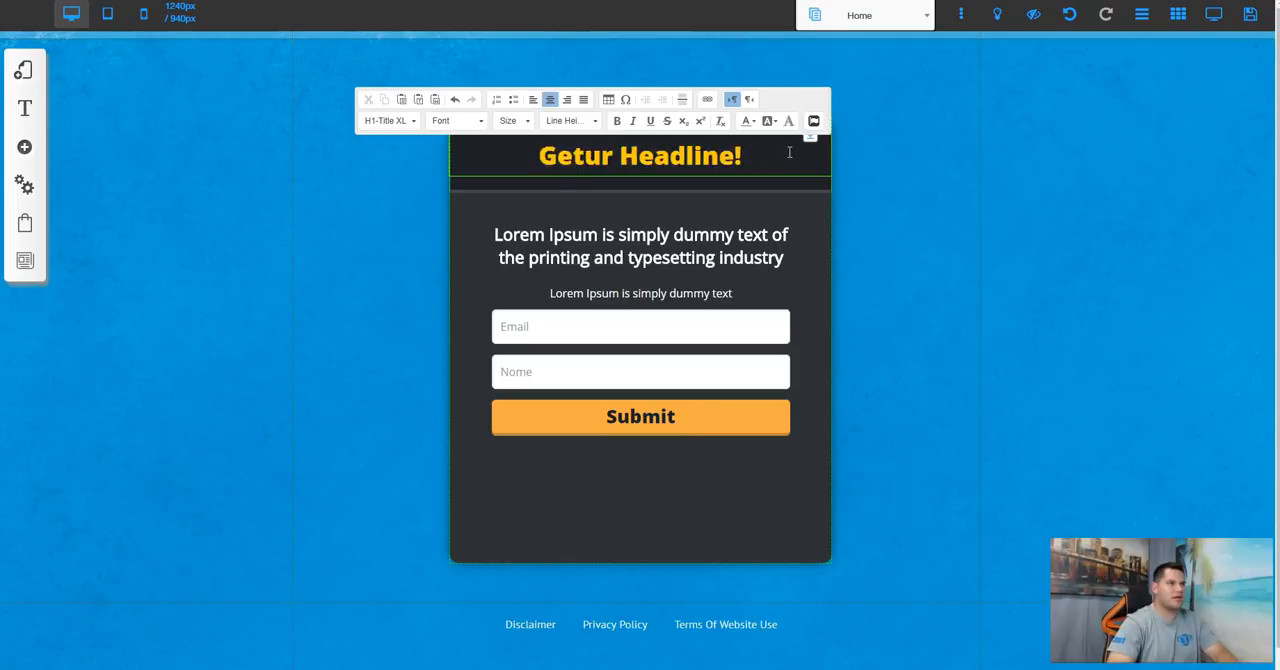
type("Started")
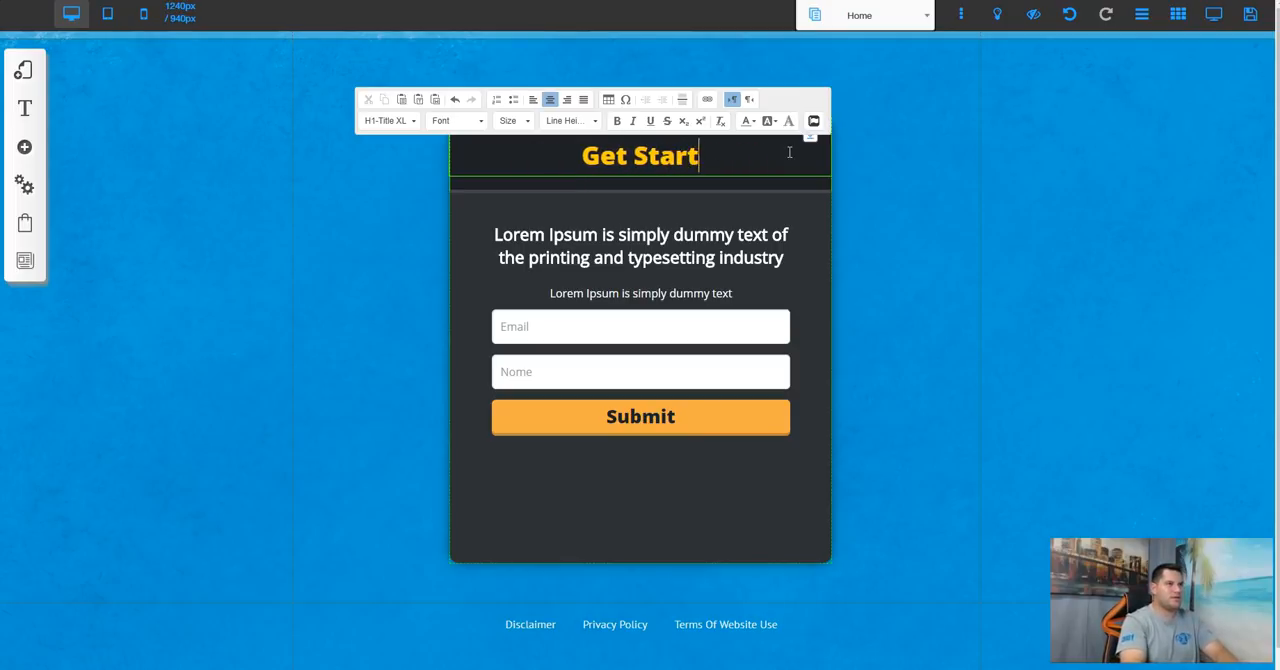
key("BackSpace")
key("BackSpace")
key("BackSpace")
key("BackSpace")
key("BackSpace")
key("BackSpace")
key("BackSpace")
key("BackSpace")
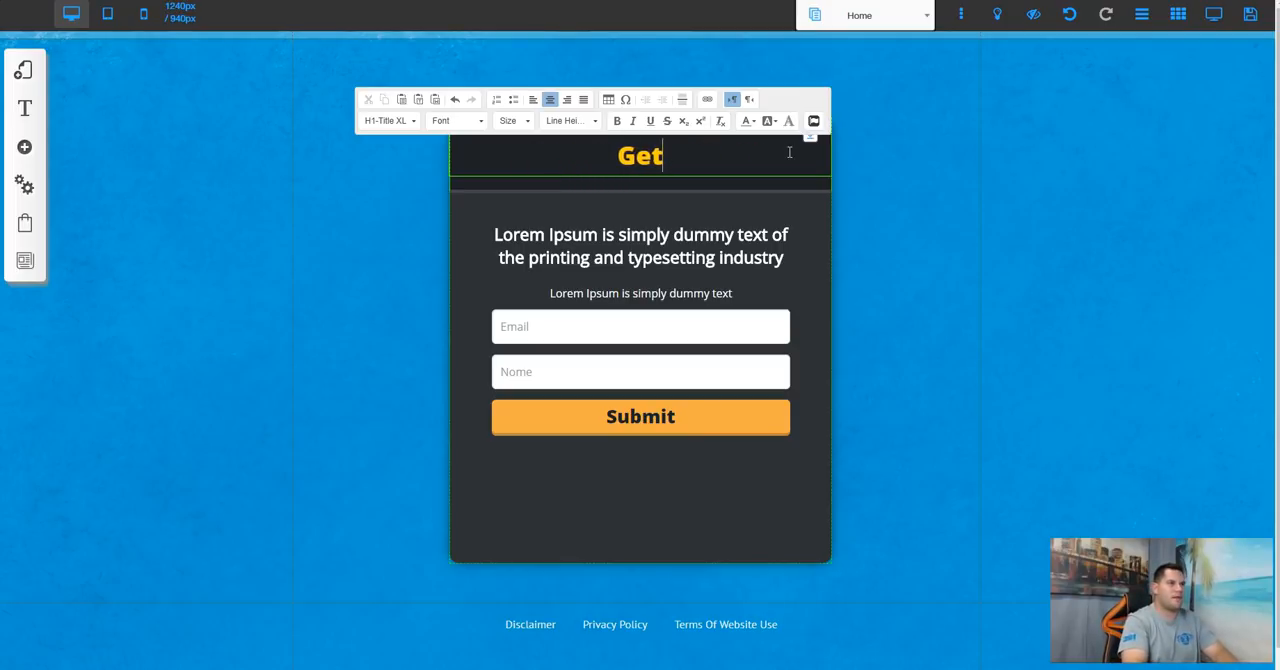
Step: Enter "Buy Your New House Today!" as the headline of the form box
type("Buy Your NMe")
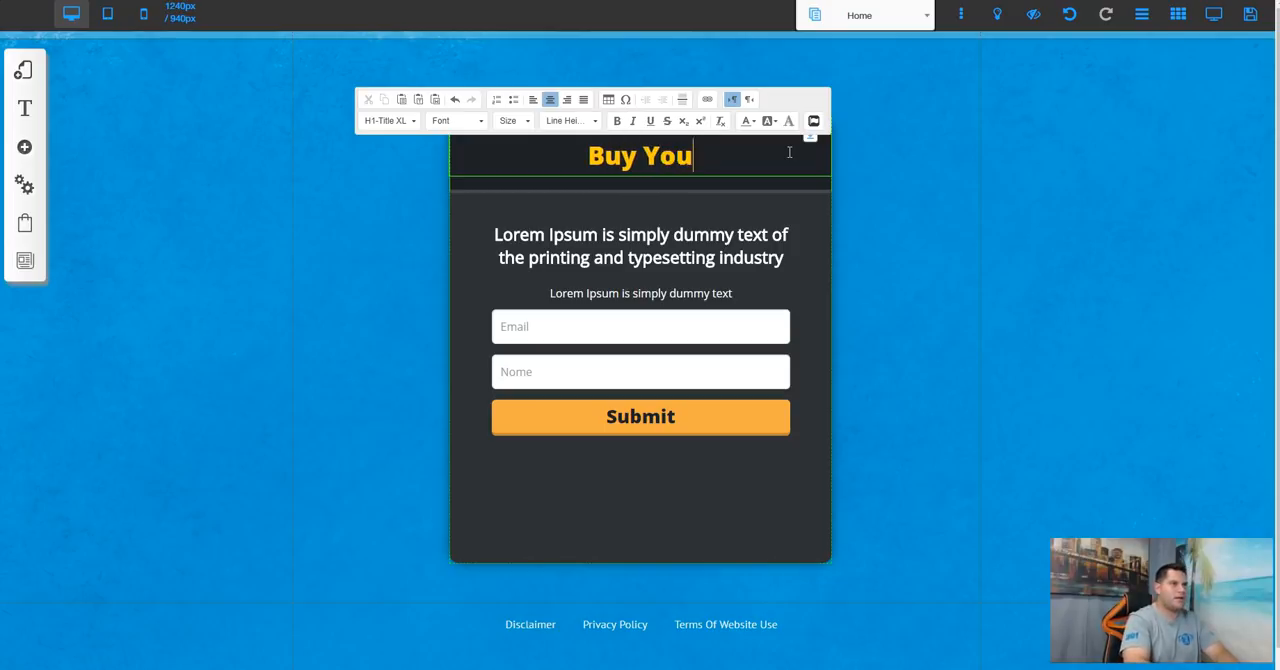
key("BackSpace")
key("BackSpace")
type("ew Houswe")
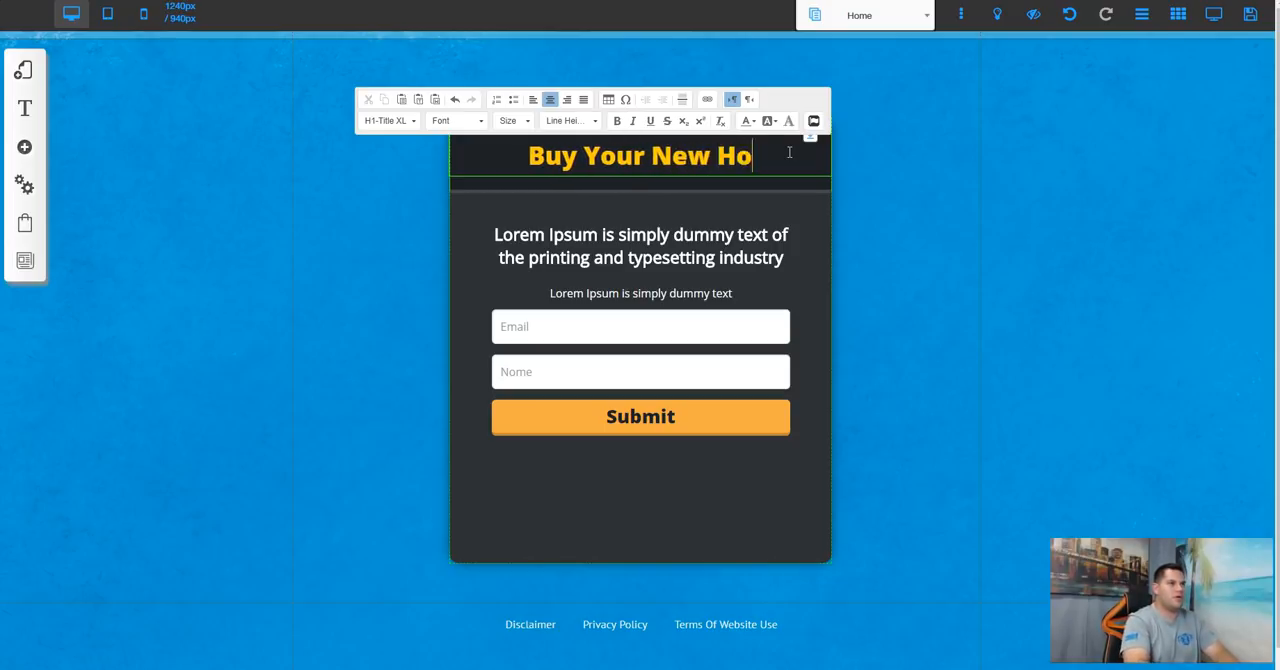
key("BackSpace")
key("BackSpace")
type("e")
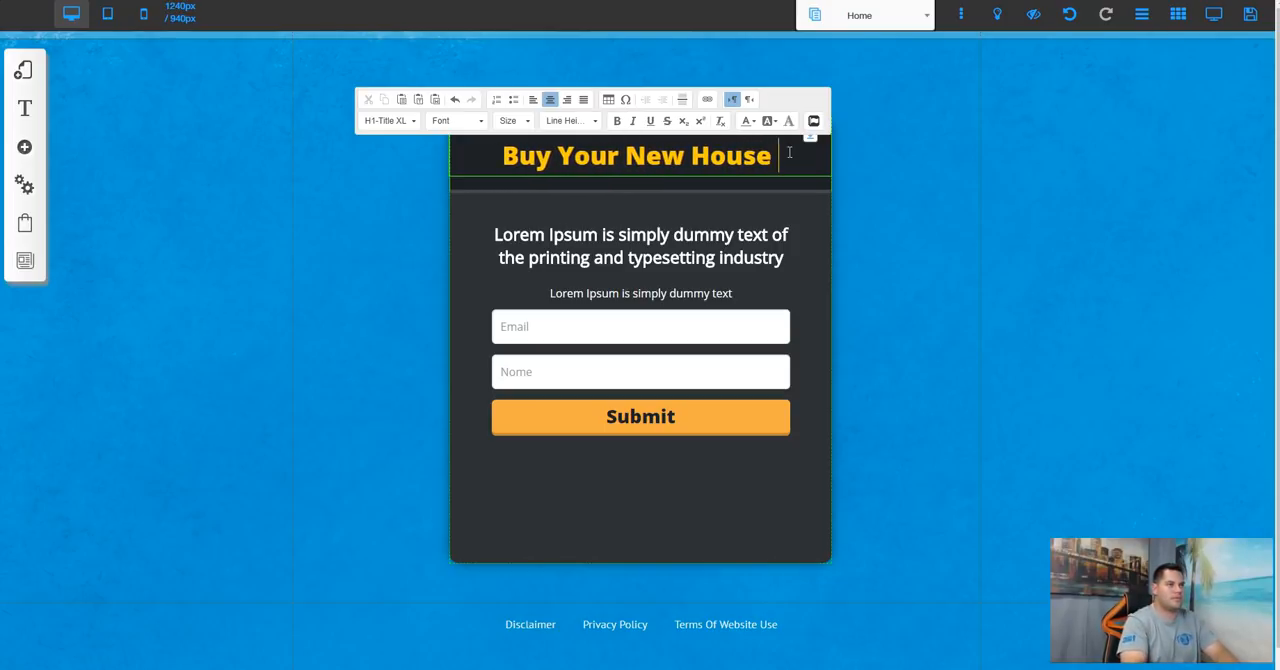
type(" Today!")
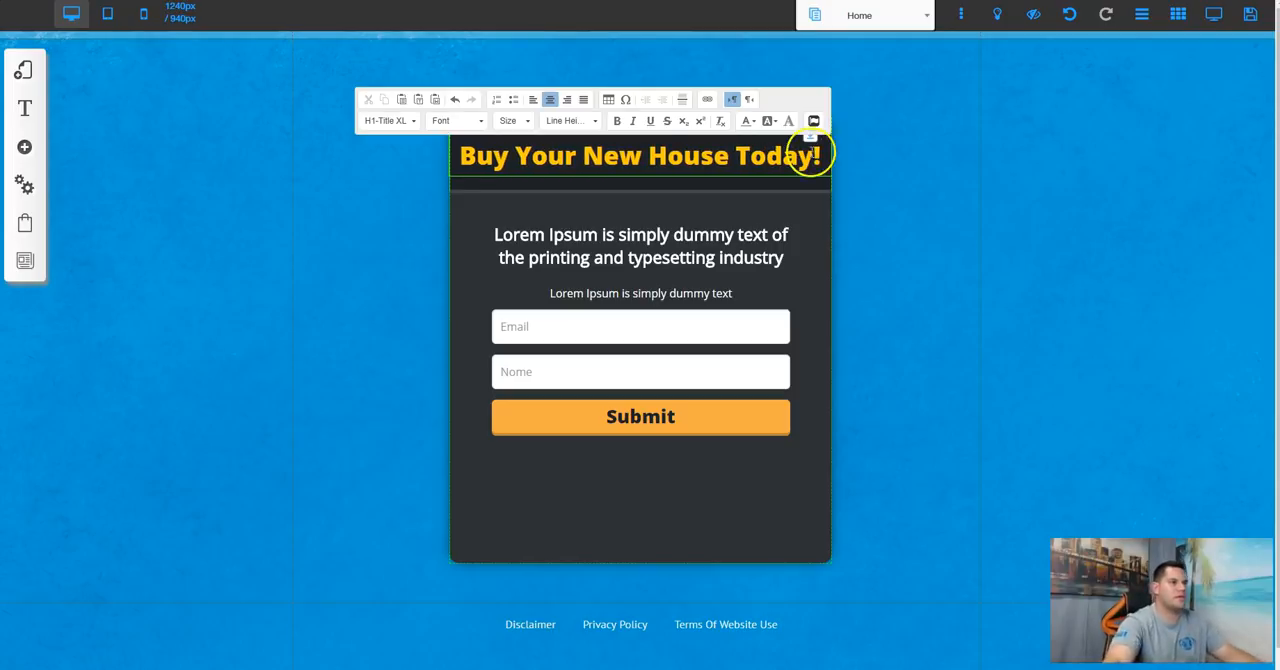
Step: Replace the placeholder subheadline under the form box's headline with "See How Easy It Is To Qualify..."
left_click(685, 238)
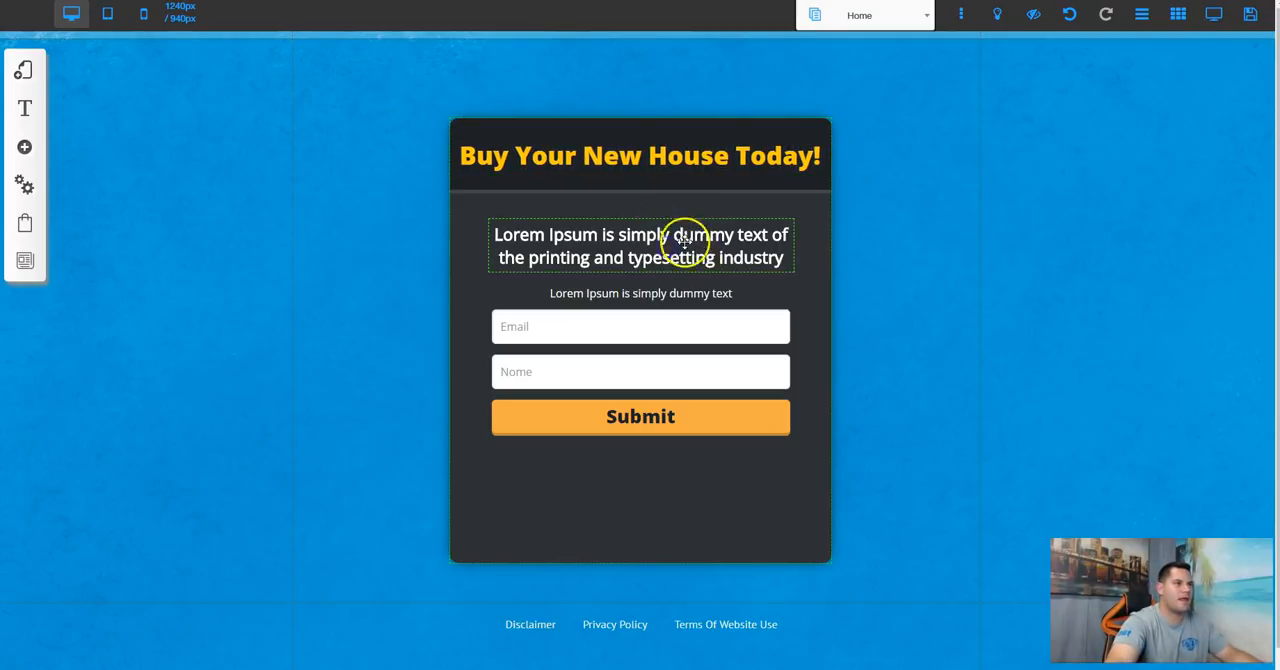
left_click(682, 238)
left_click(788, 258)
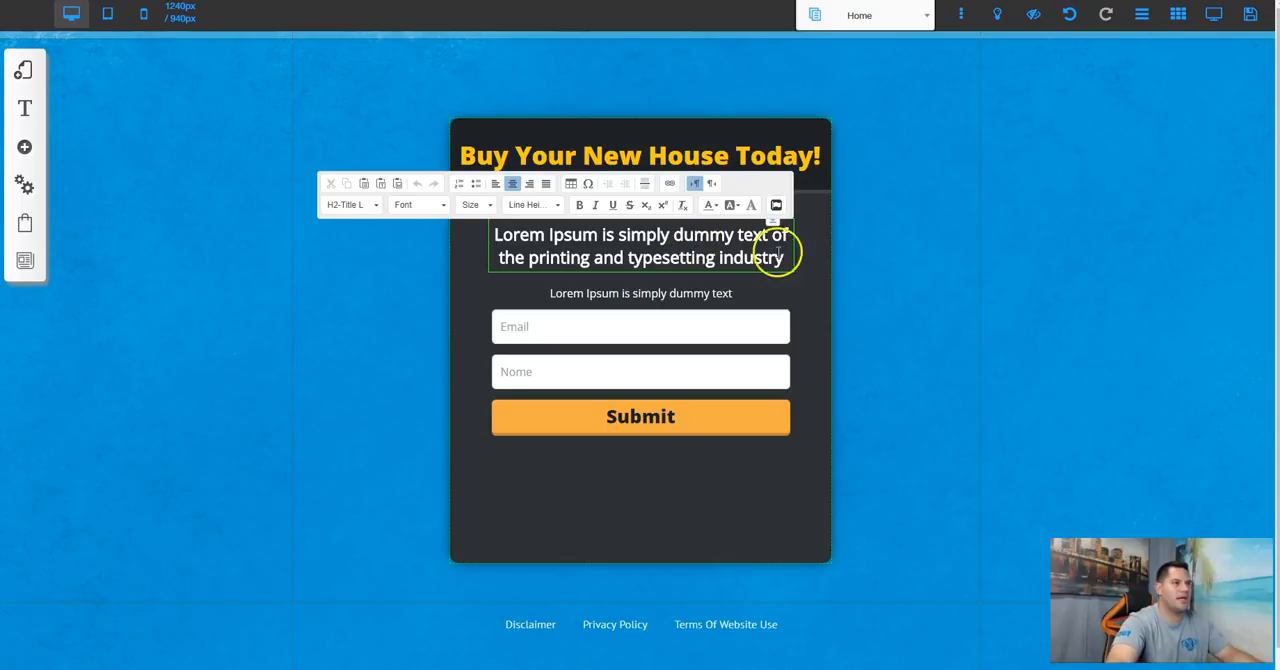
left_click_drag(788, 258, 537, 235)
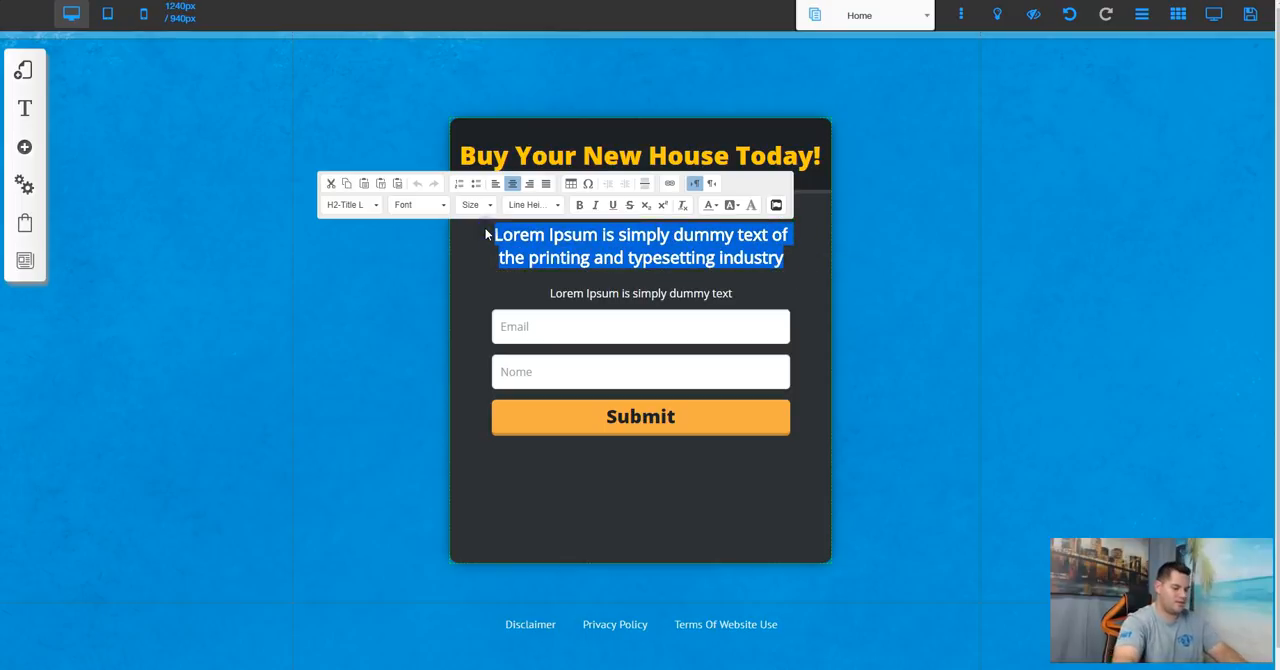
type("See")
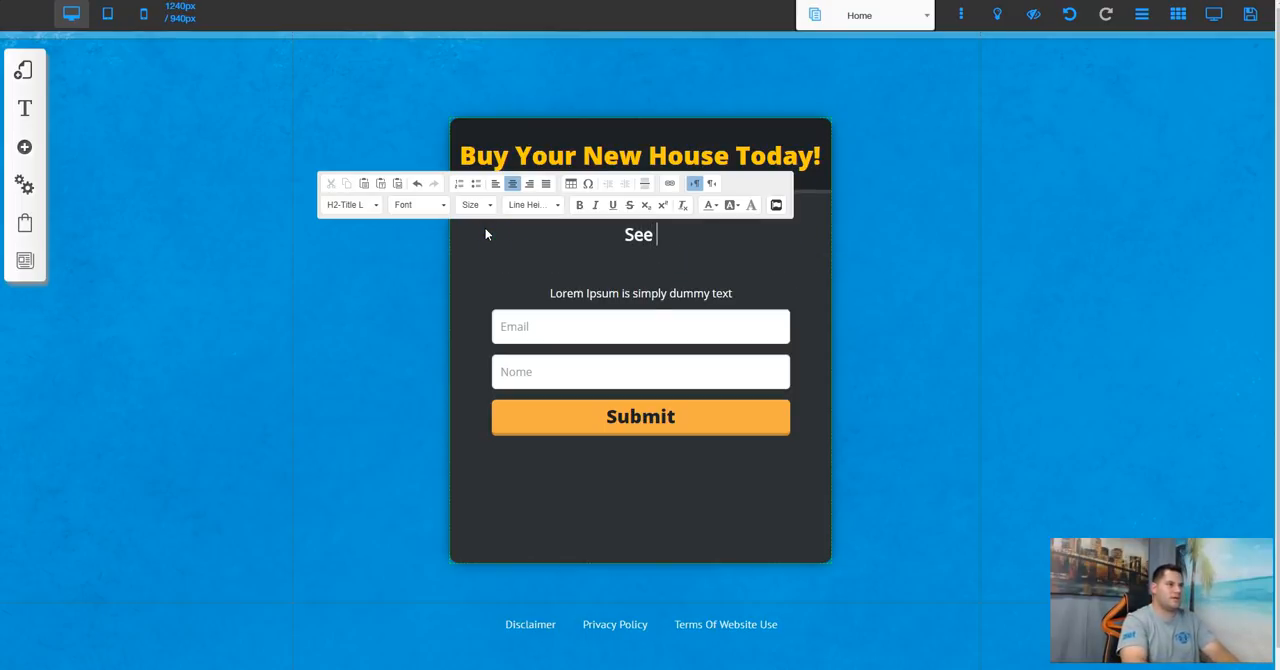
type(" How Easy It")
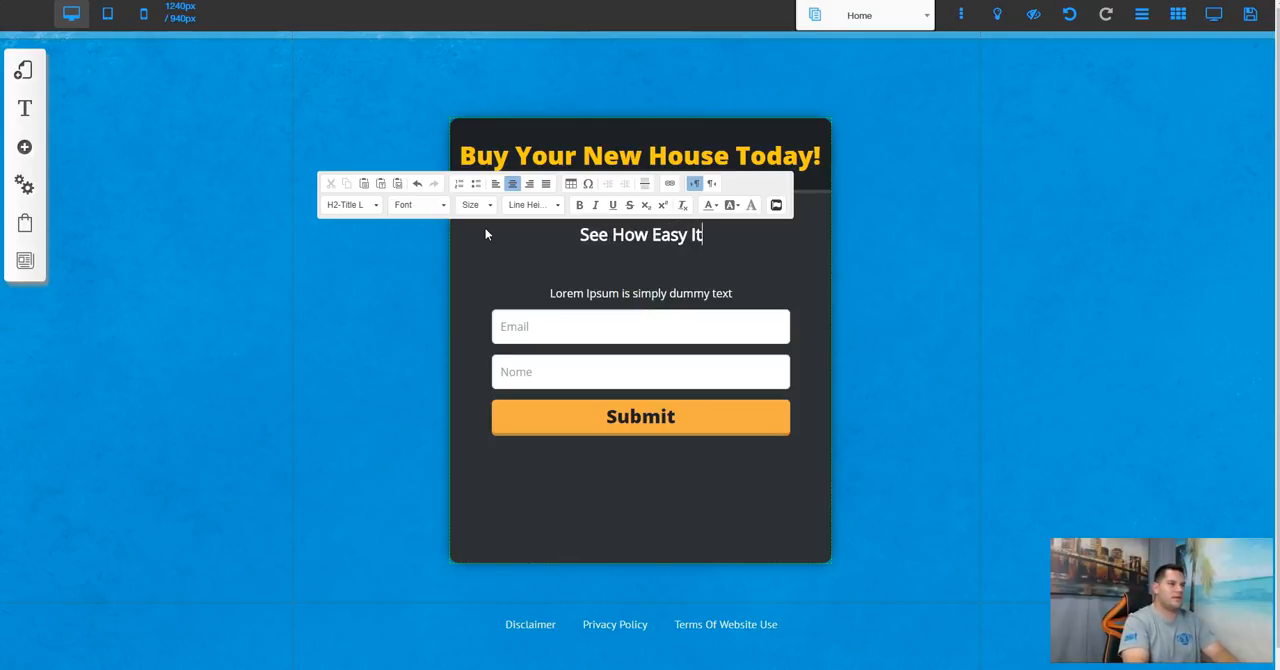
type(" Is To Quali")
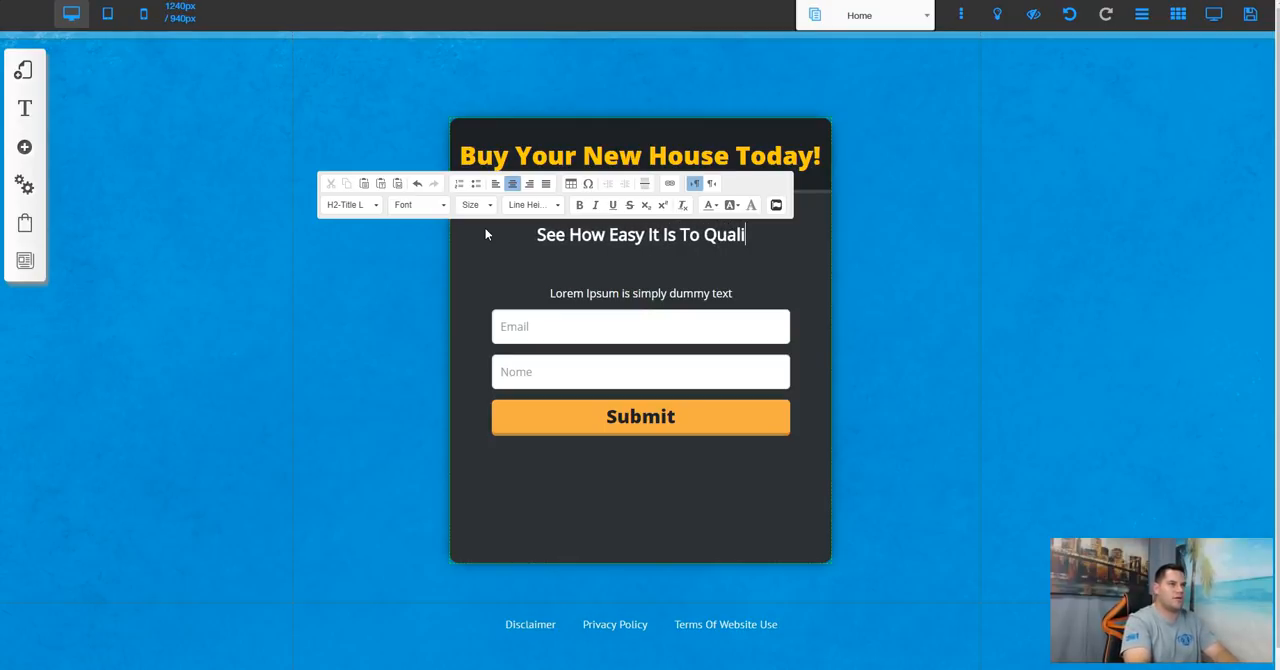
type("fy...")
Step: Set the font size of the placeholder text line above the Email field to 24
left_click(631, 294)
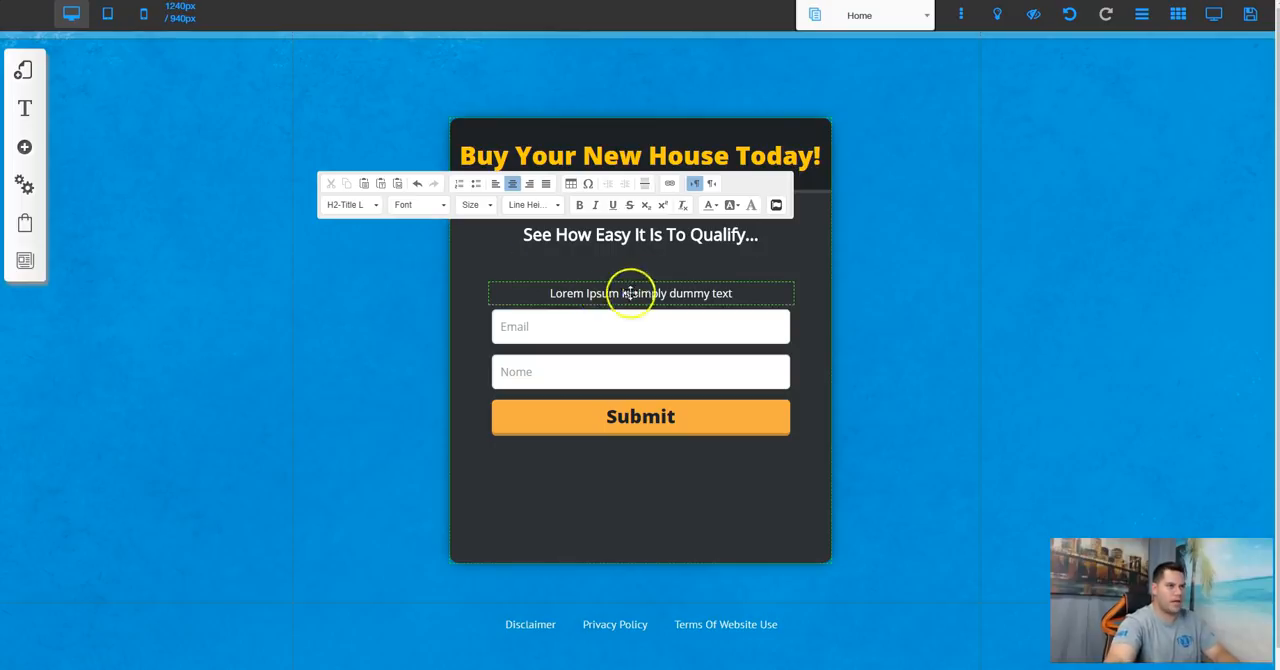
double_click(686, 293)
left_click(488, 268)
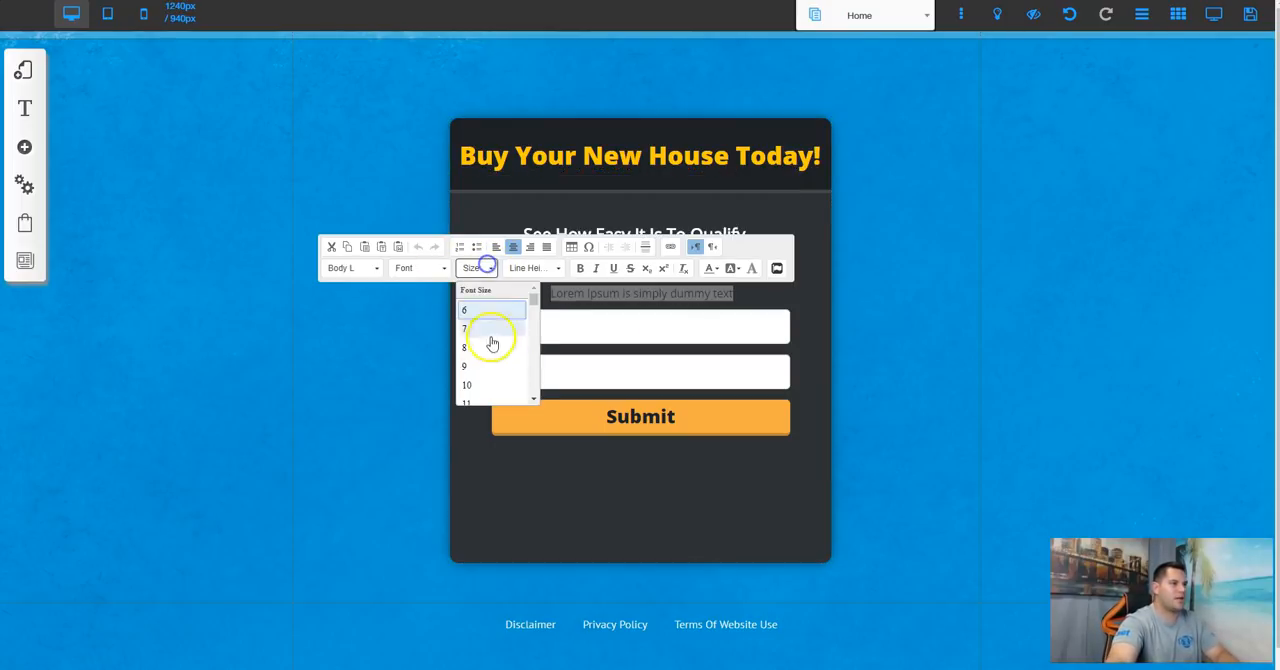
scroll(503, 363, "down", 5)
scroll(486, 330, "up", 2)
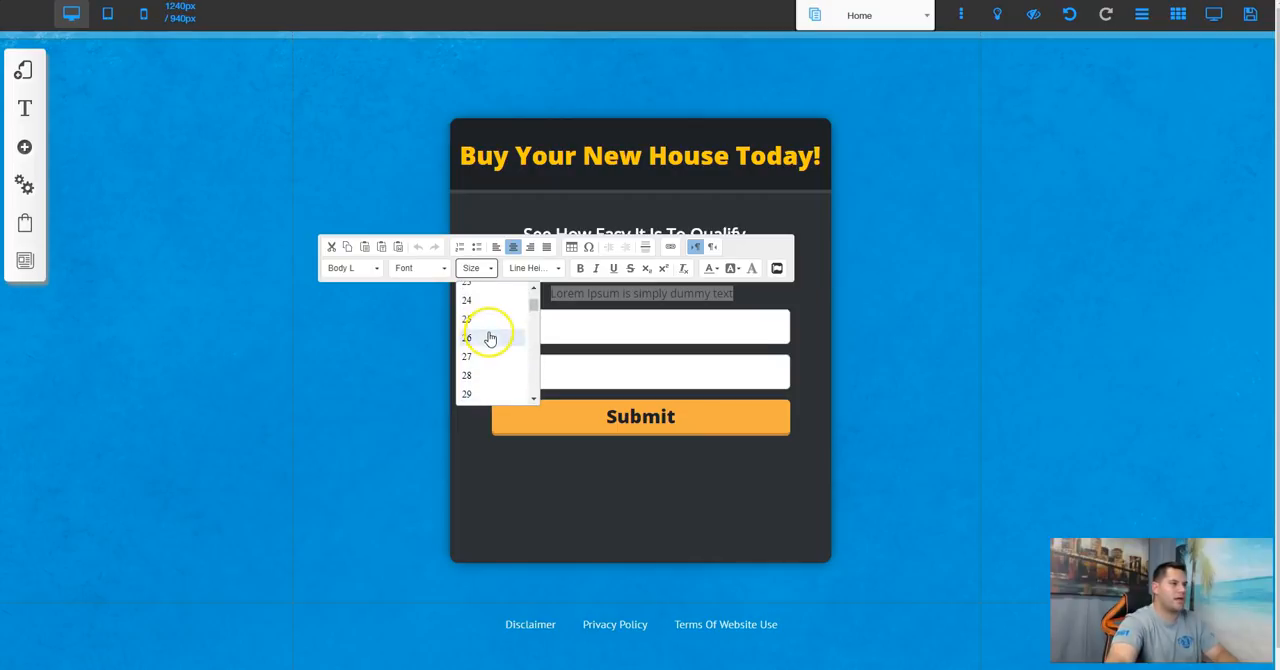
left_click(488, 309)
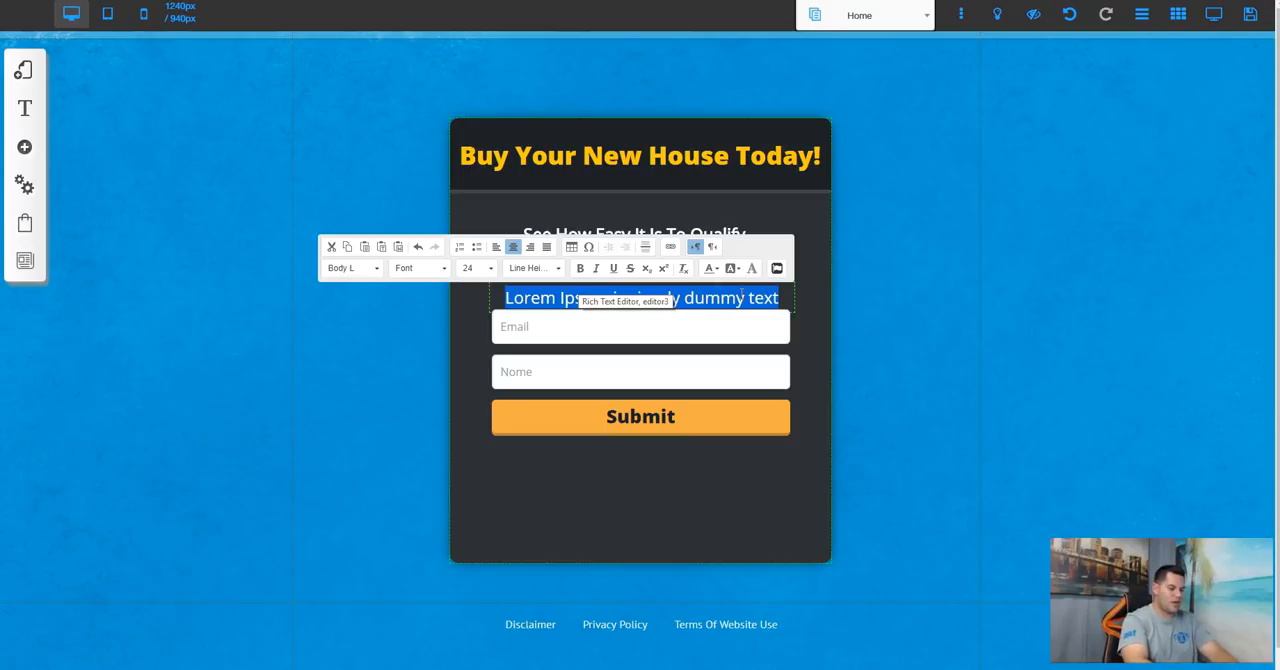
Step: Replace the placeholder line with three spaced lines: "Get Your Credit Fixed Quick", "See Why Income Matters Most" and "Learn The Keys To A Great Buy"
type("Get You")
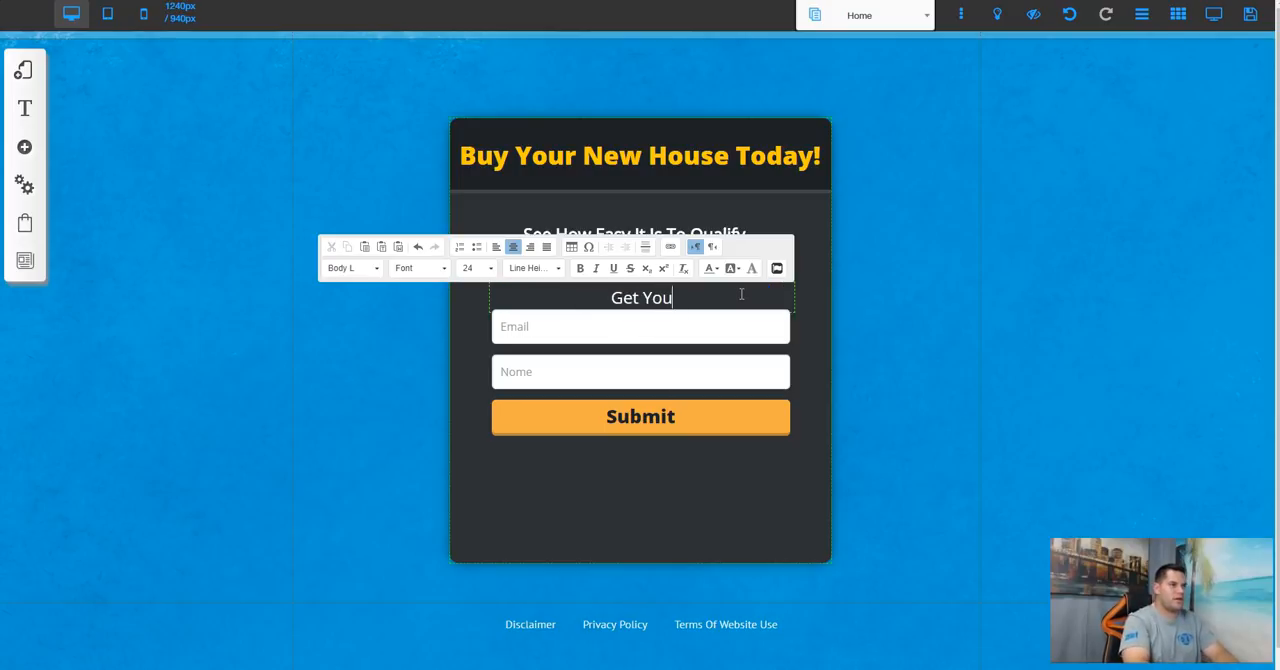
type("r Credit Fixe")
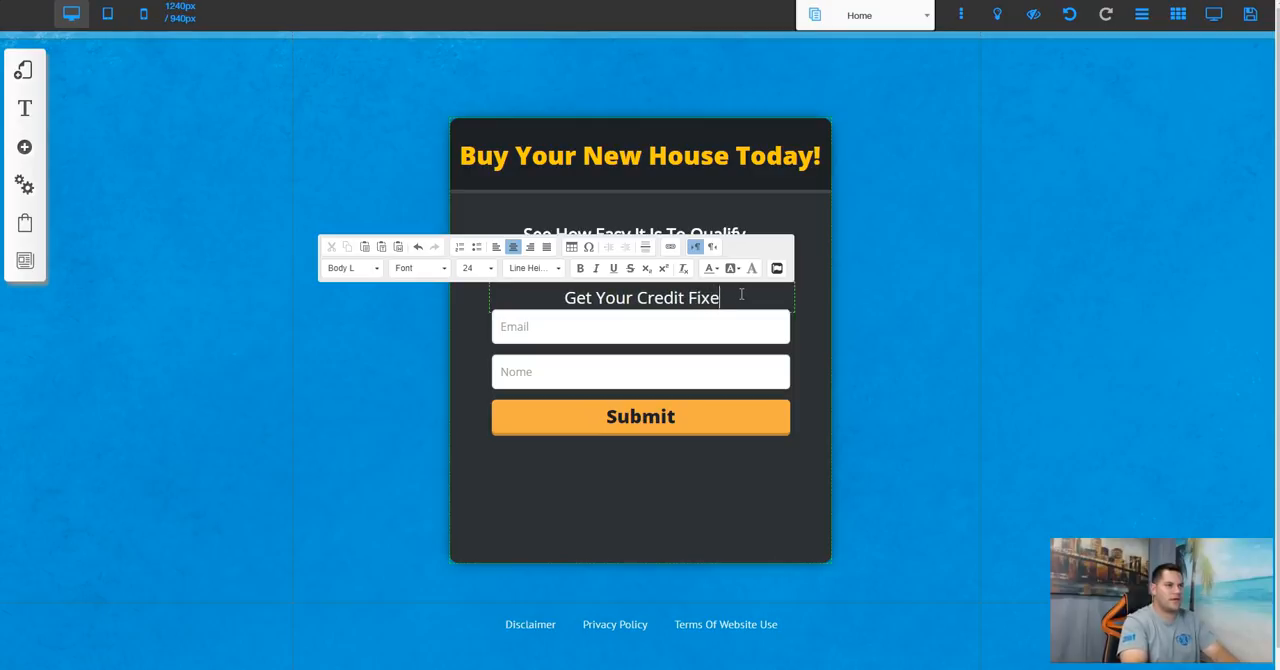
type("d Quick")
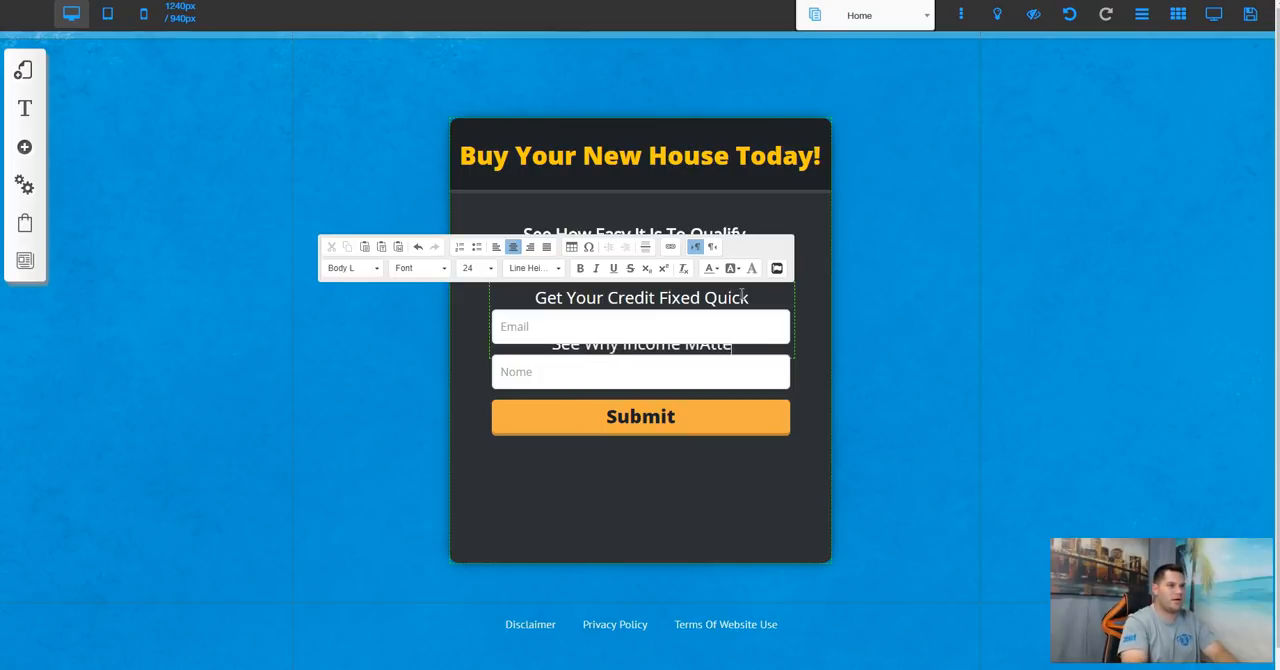
type("ter")
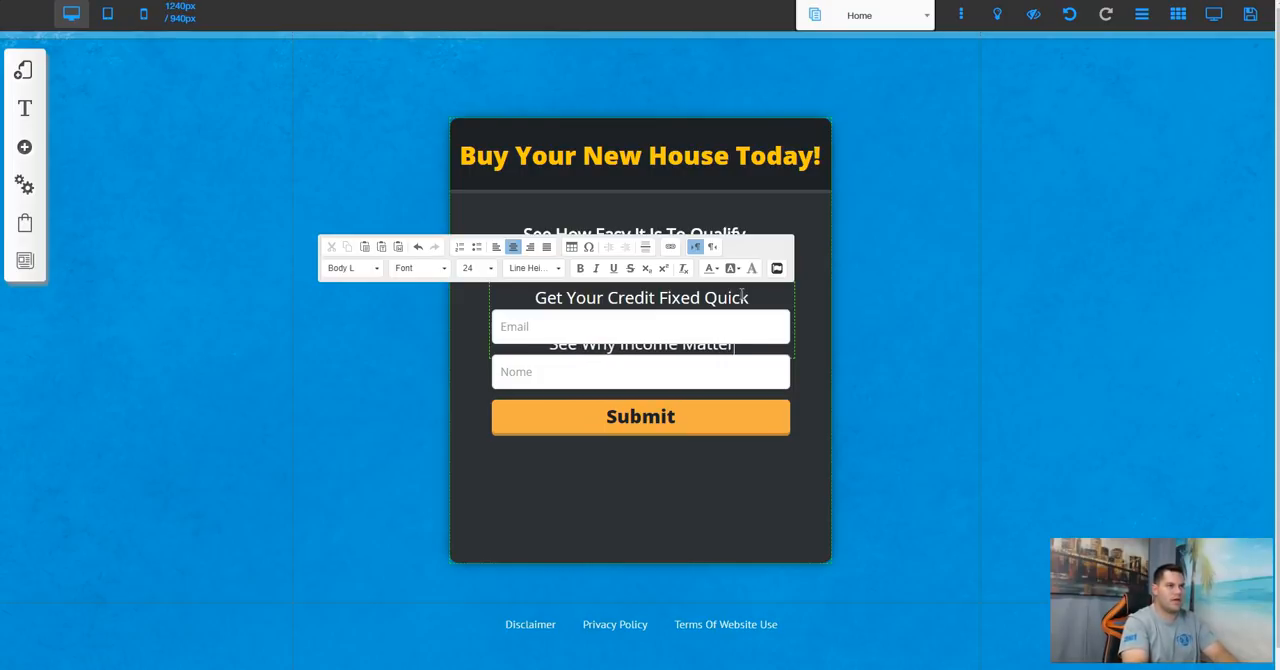
type("s Most Learn The Keys To ")
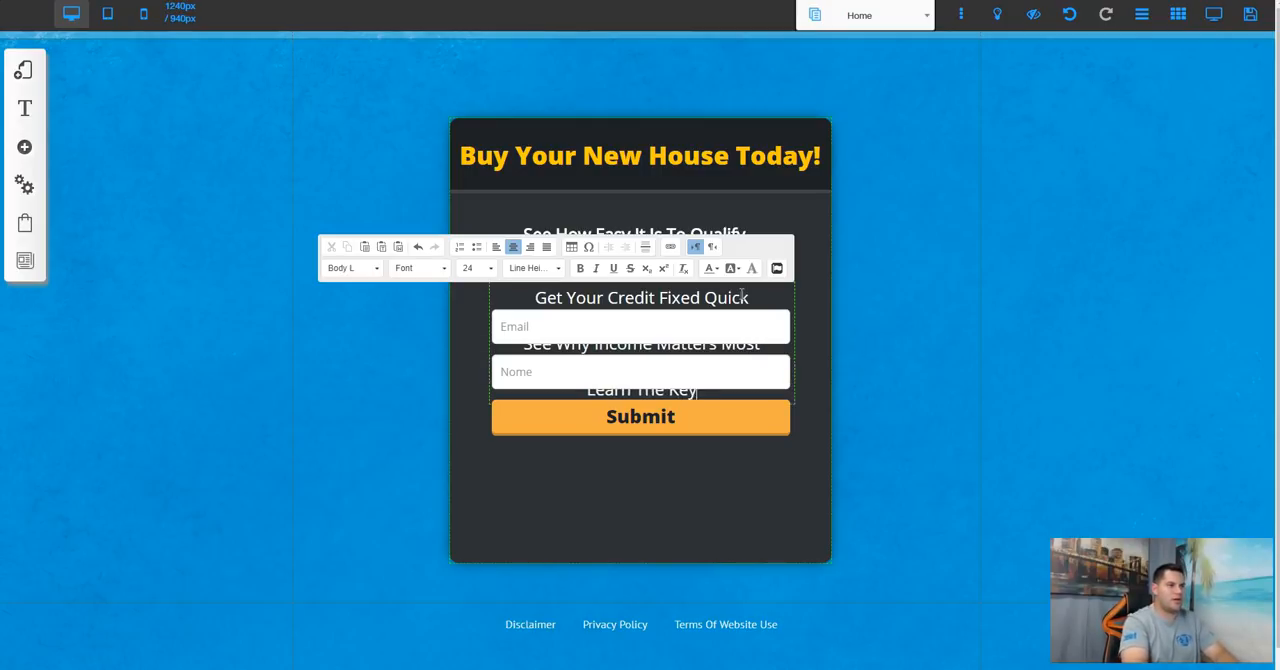
type("A")
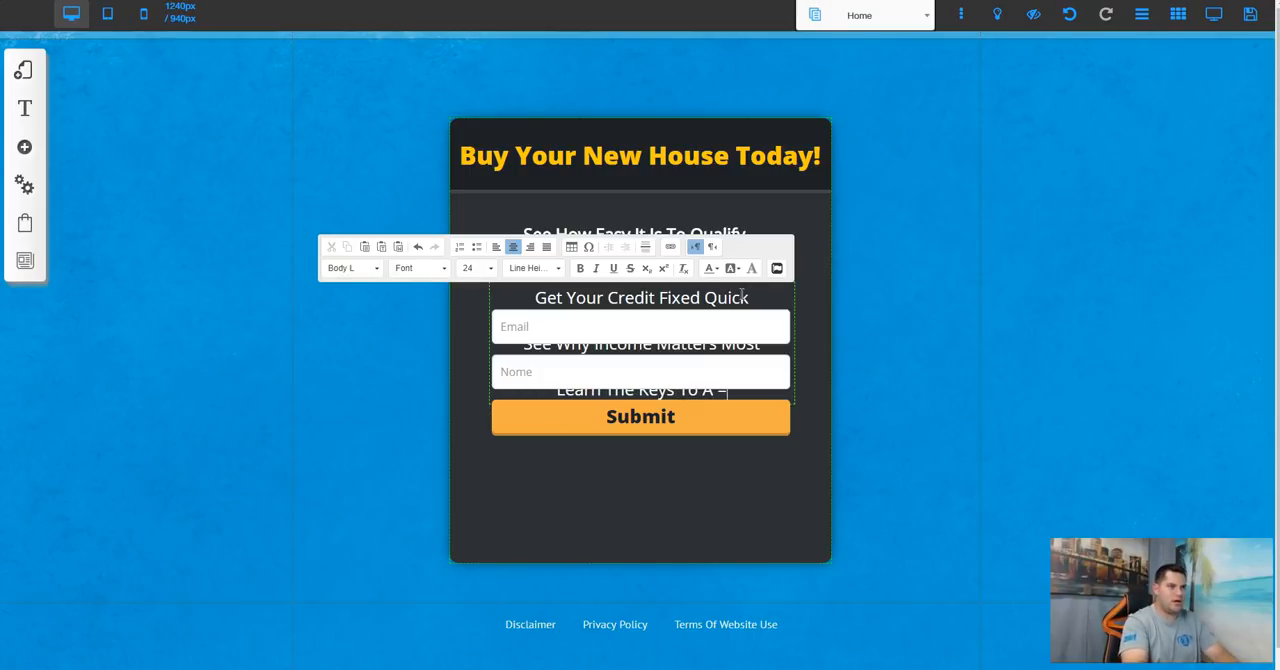
type(" Great Buy")
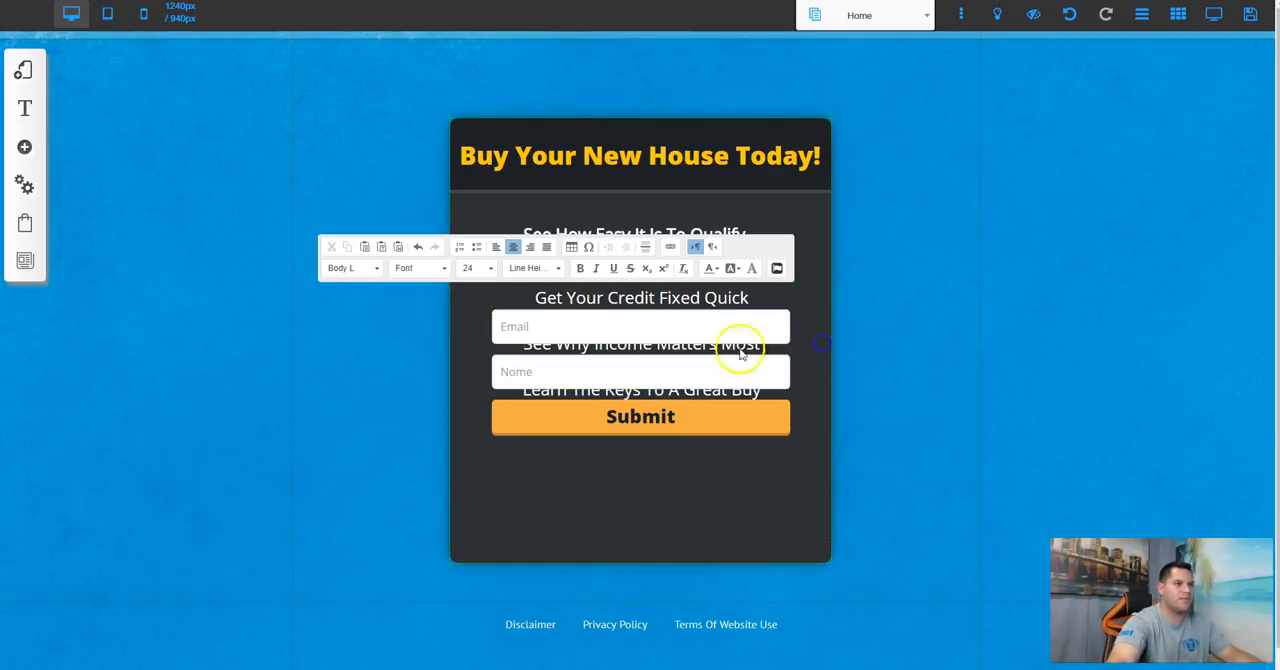
Step: Move the Email, Nome and Submit form down to just below the three benefit lines
left_click_drag(652, 331, 651, 437)
left_click(820, 312)
left_click(714, 332)
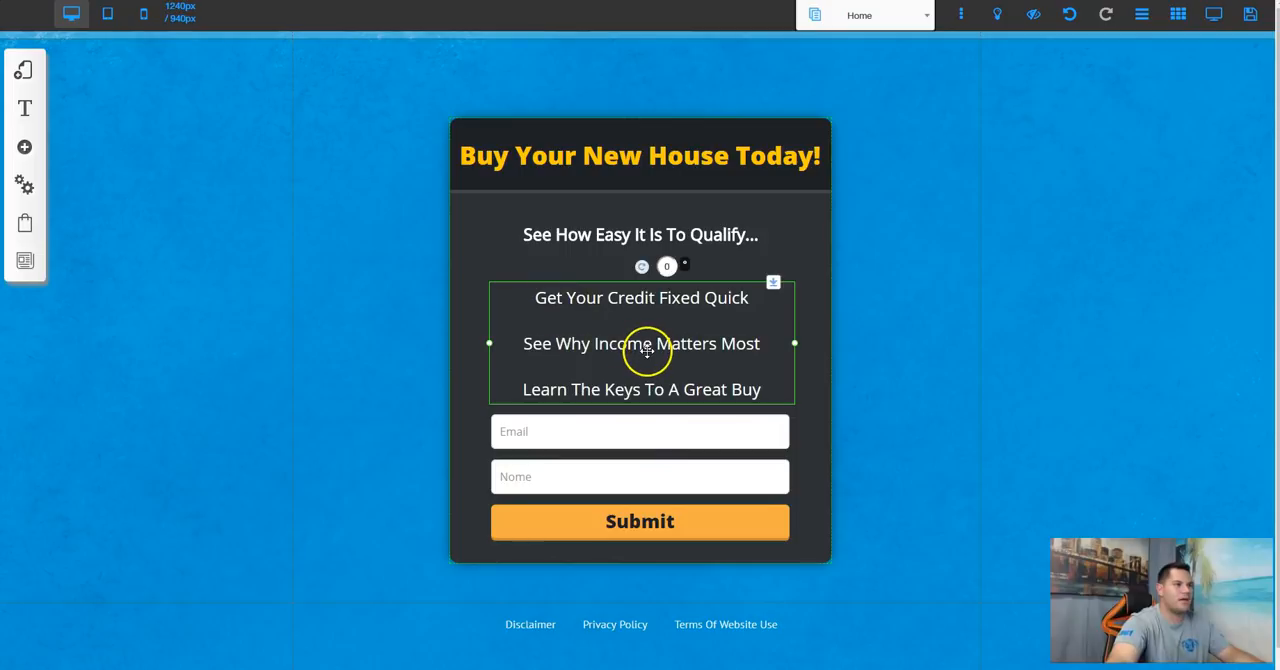
Step: Try to format the three benefit lines as a bulleted list and remove the blank lines between them
triple_click(647, 350)
left_click_drag(780, 389, 534, 297)
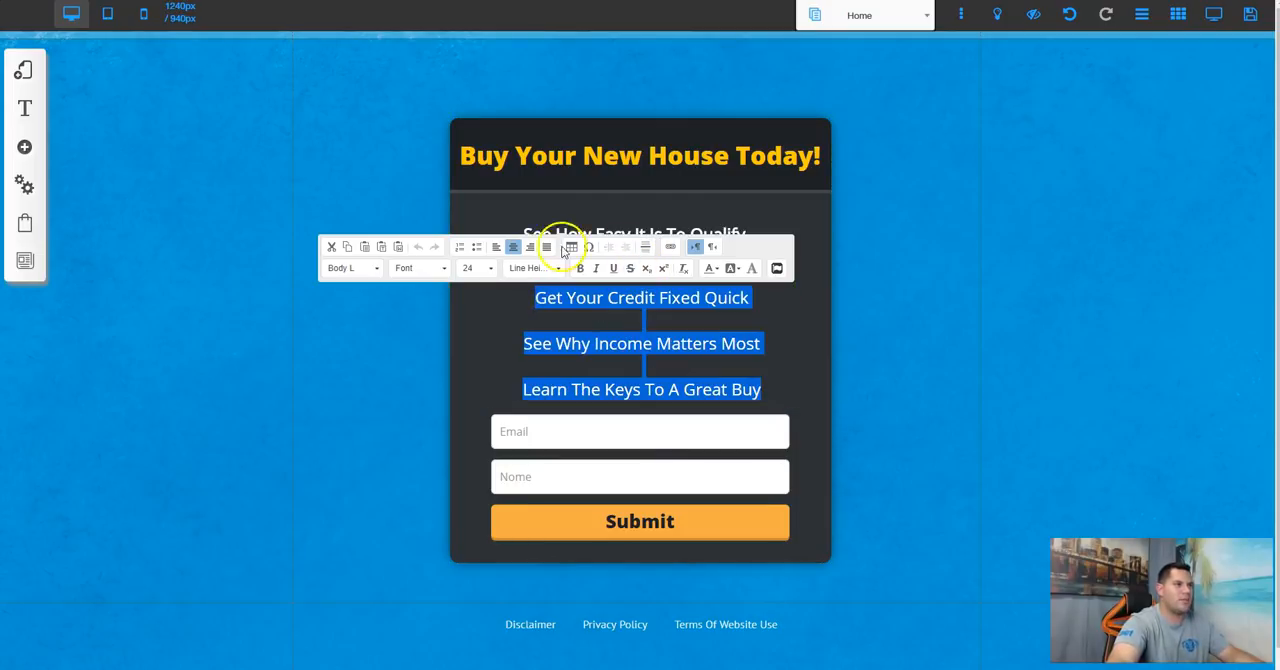
left_click(476, 247)
left_click(564, 340)
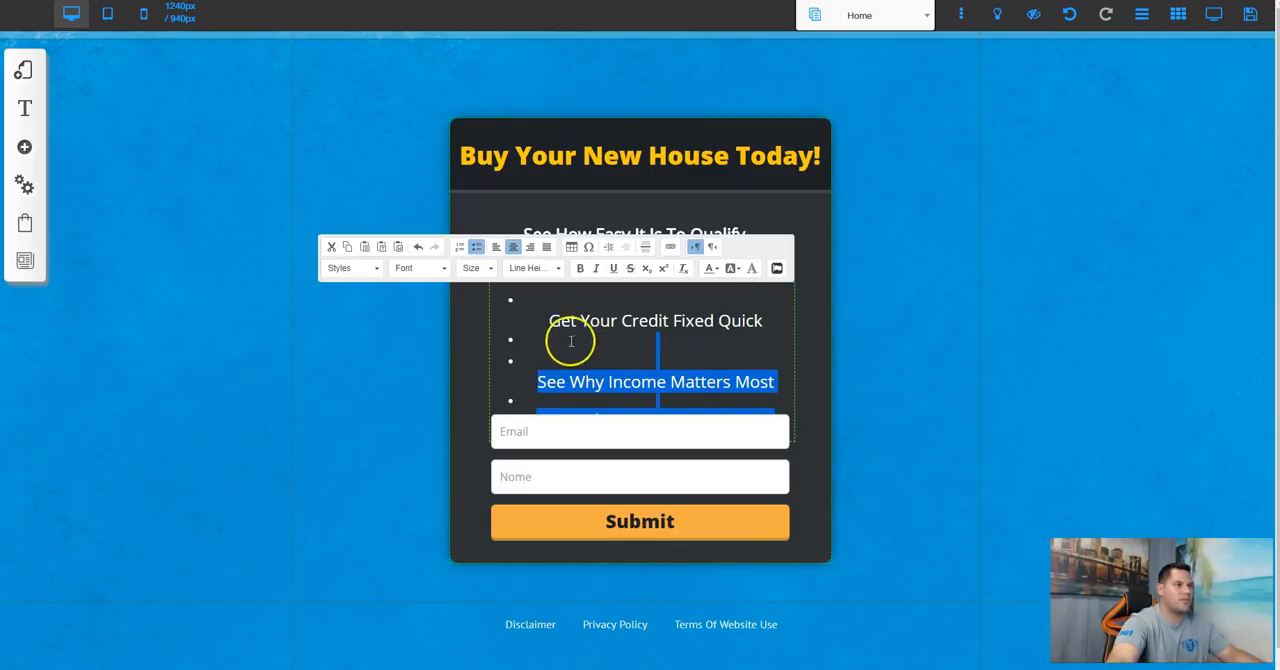
key("BackSpace")
key("BackSpace")
key("BackSpace")
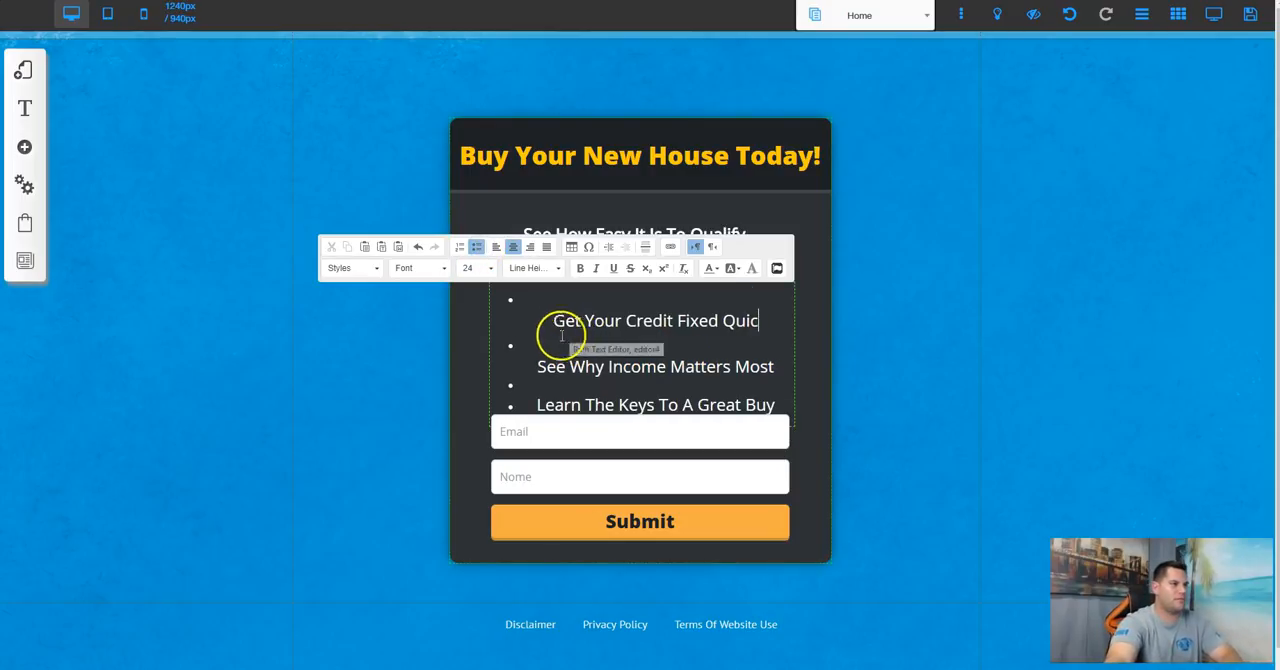
type("cvk")
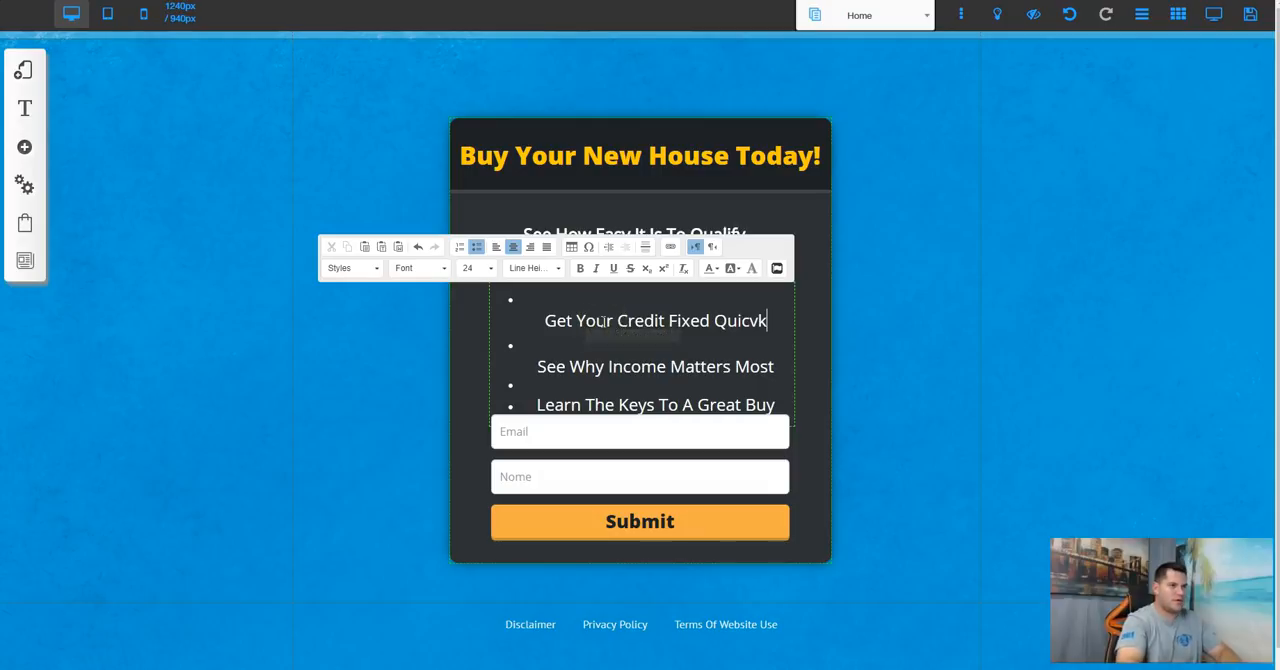
key("BackSpace")
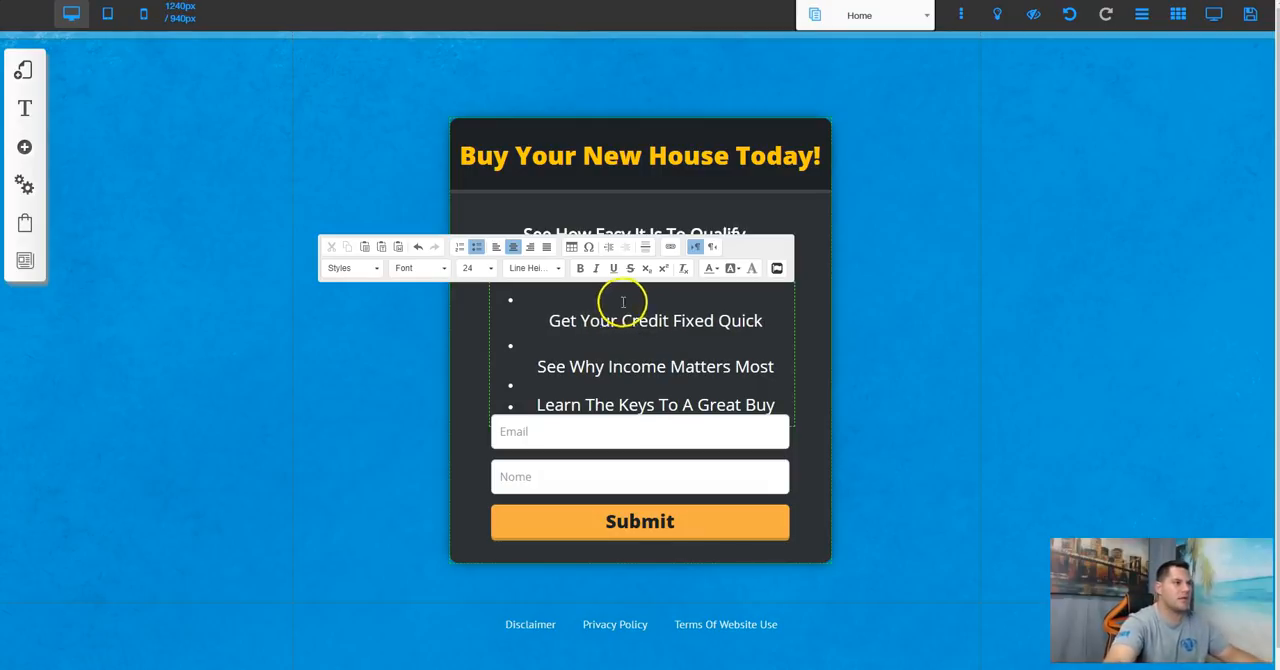
Step: Undo the bulleted-list formatting and line edits on the three benefit lines
left_click(418, 247)
left_click(418, 247)
left_click(418, 247)
left_click(418, 247)
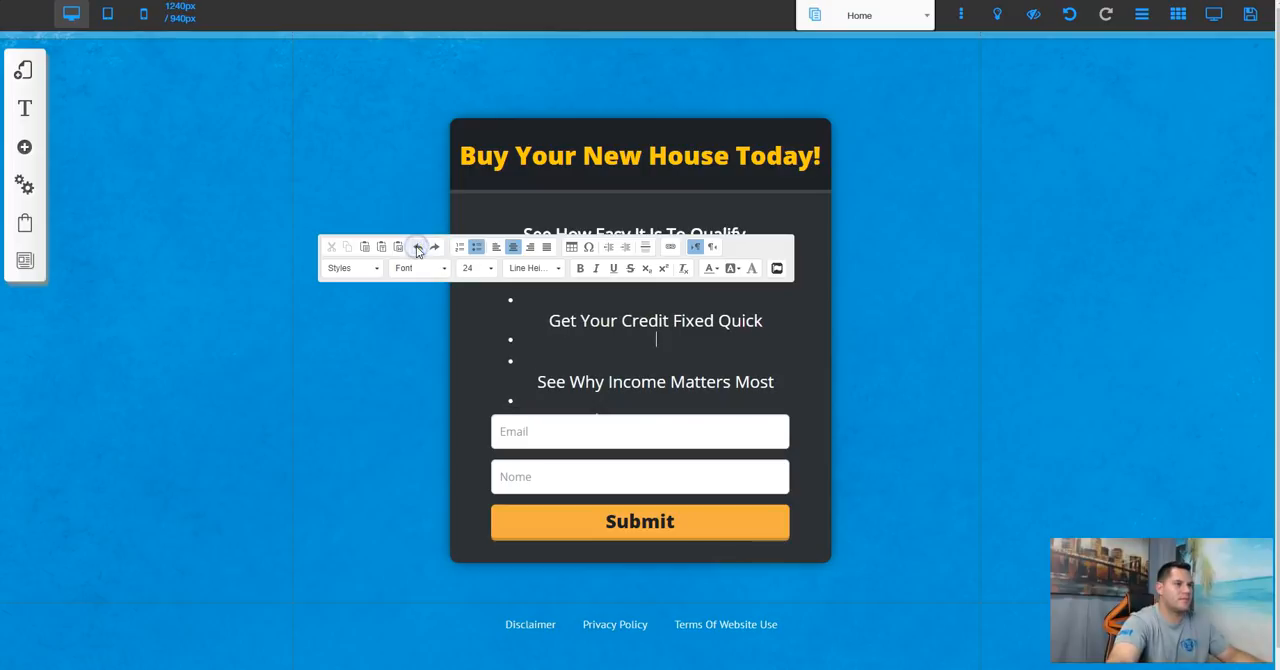
left_click(418, 247)
Step: Insert an asterisk and a space in front of each of the three benefit lines
left_click(528, 297)
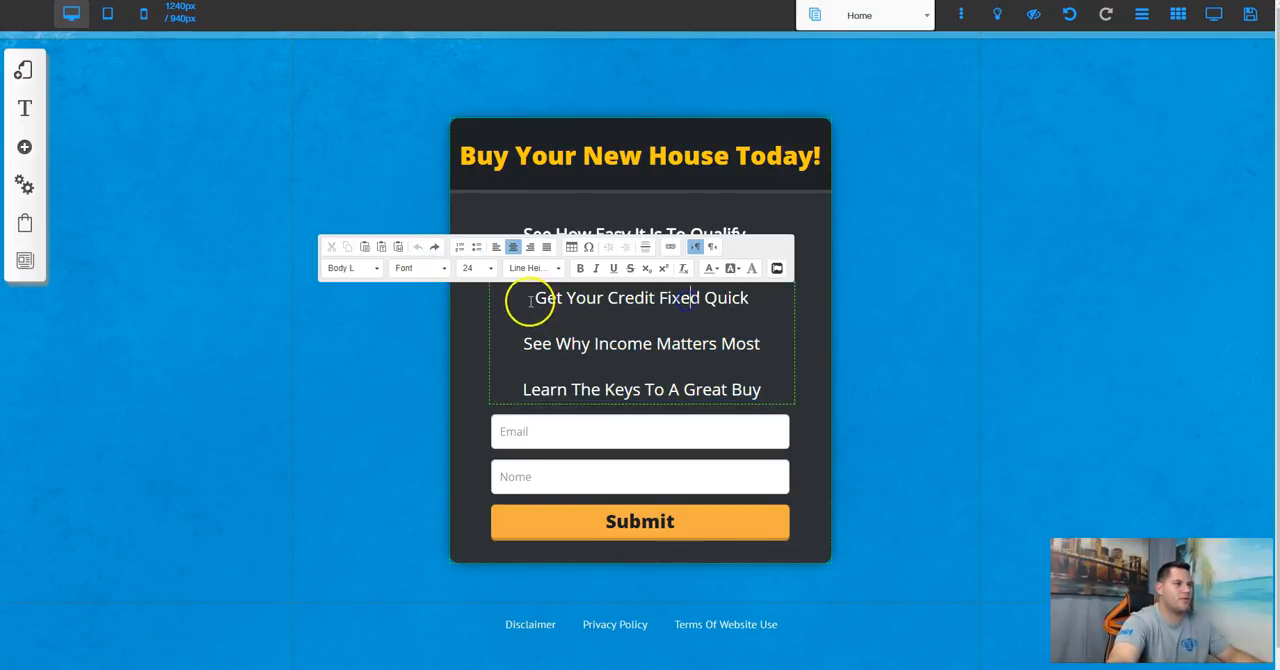
type("*")
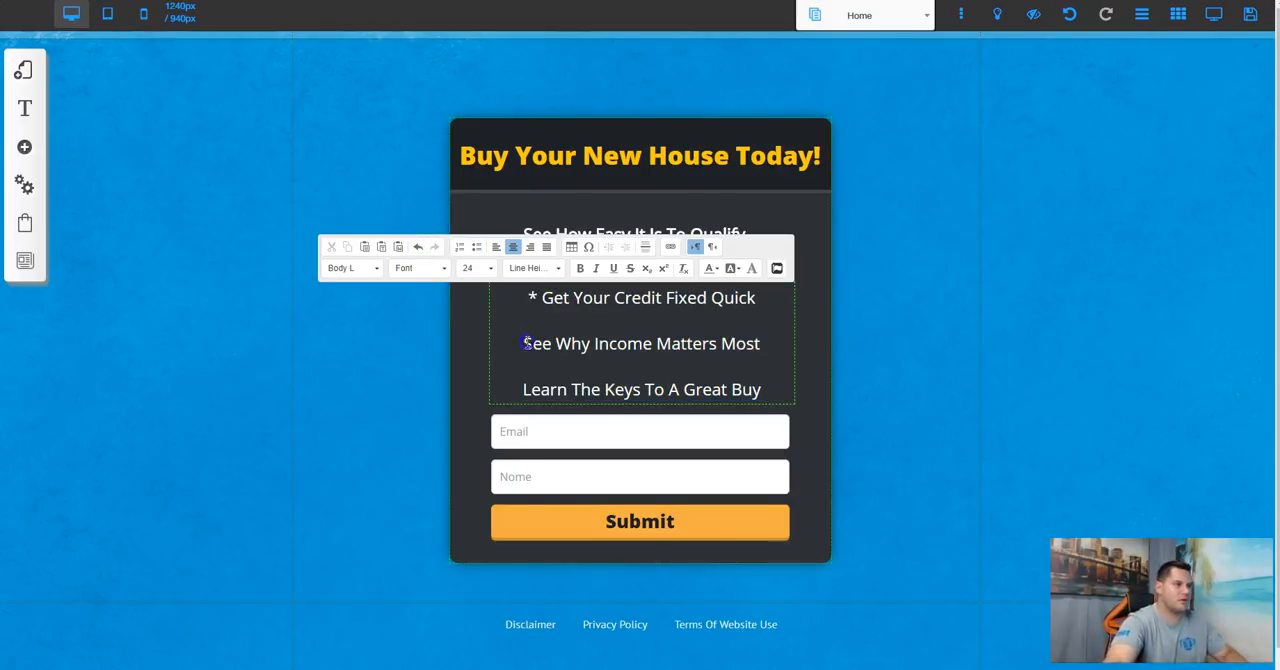
type("*")
left_click(520, 389)
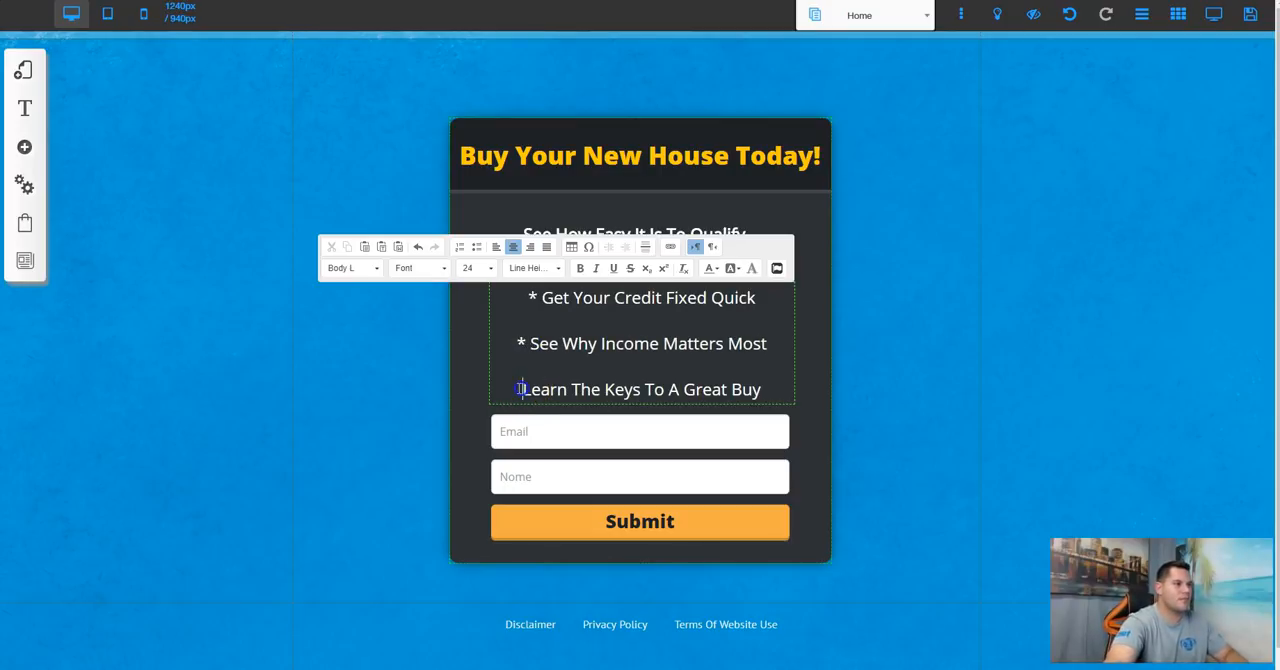
type("*")
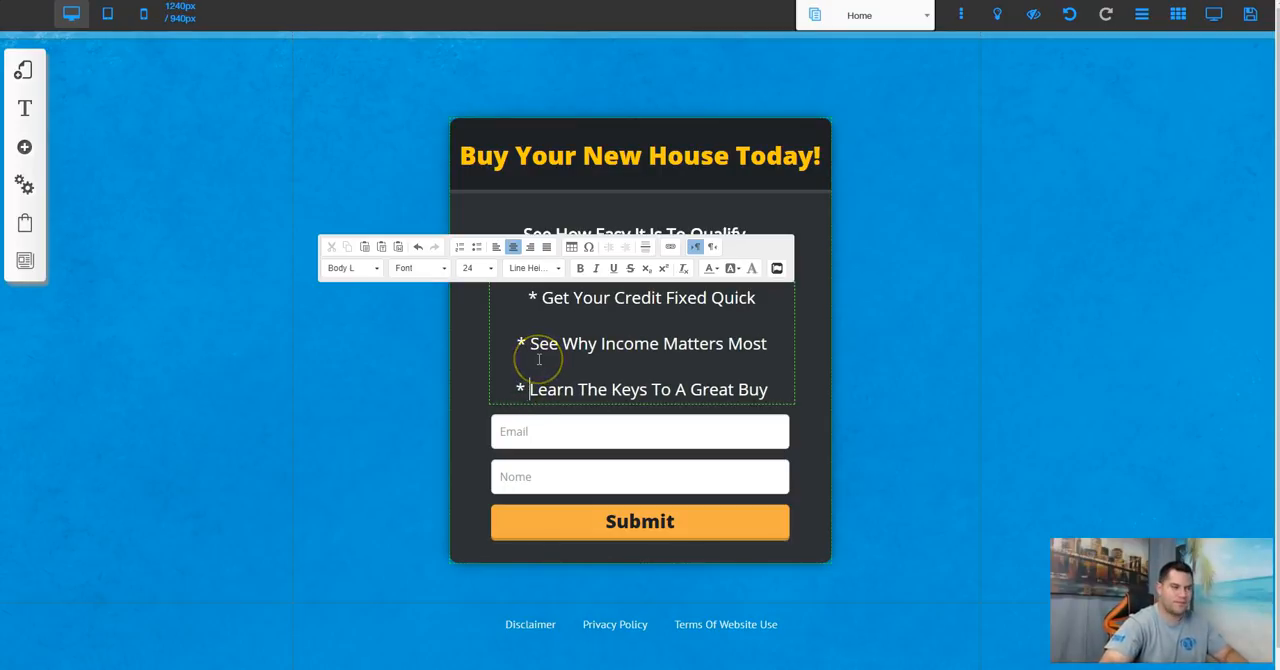
left_click(810, 295)
Step: Set the font size of the "See How Easy It Is To Qualify..." subheadline to 34
left_click(700, 234)
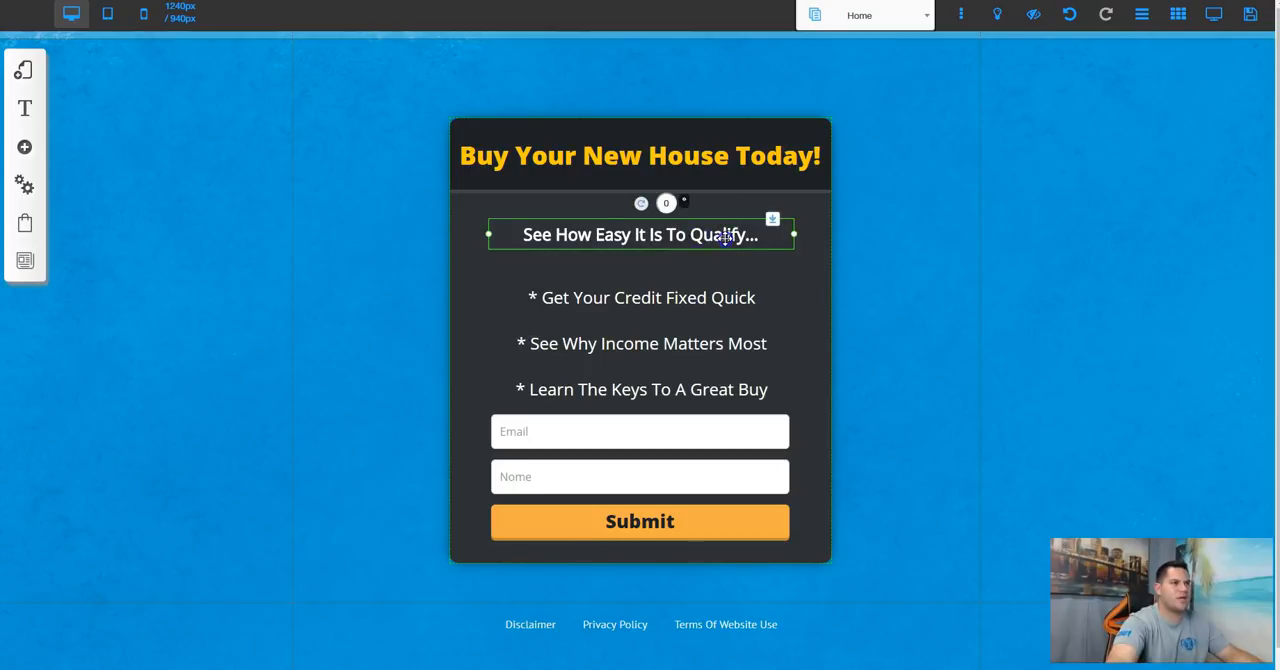
double_click(724, 236)
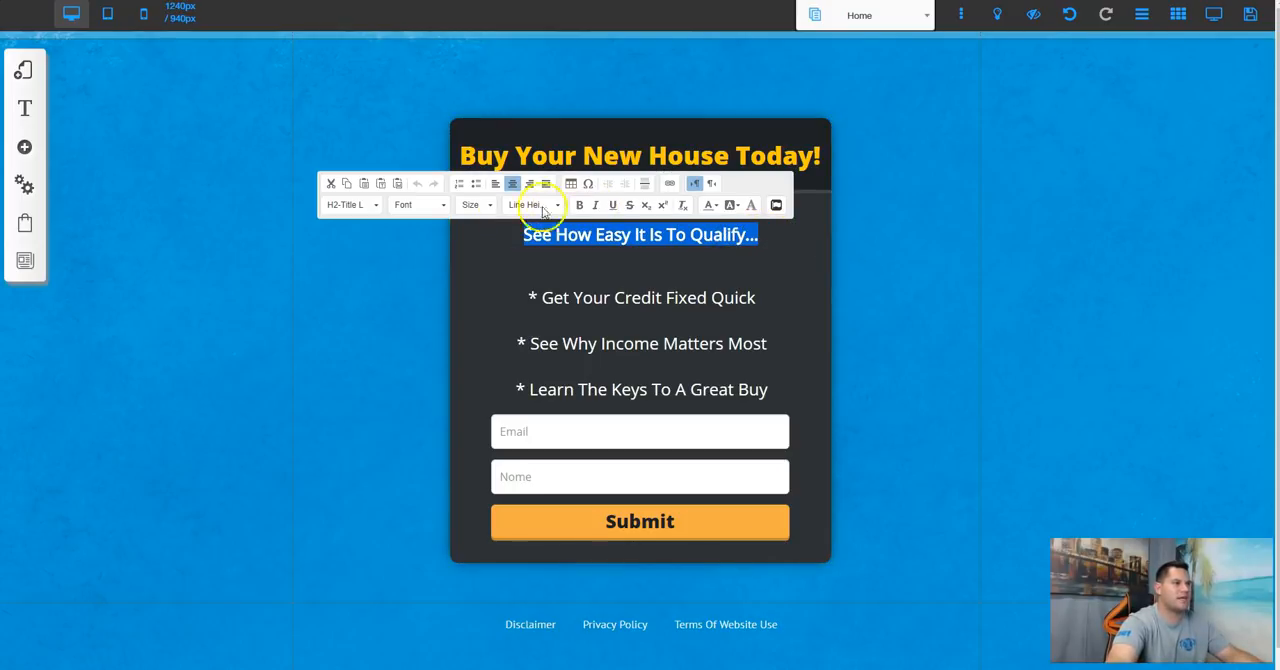
left_click(485, 206)
scroll(492, 300, "down", 5)
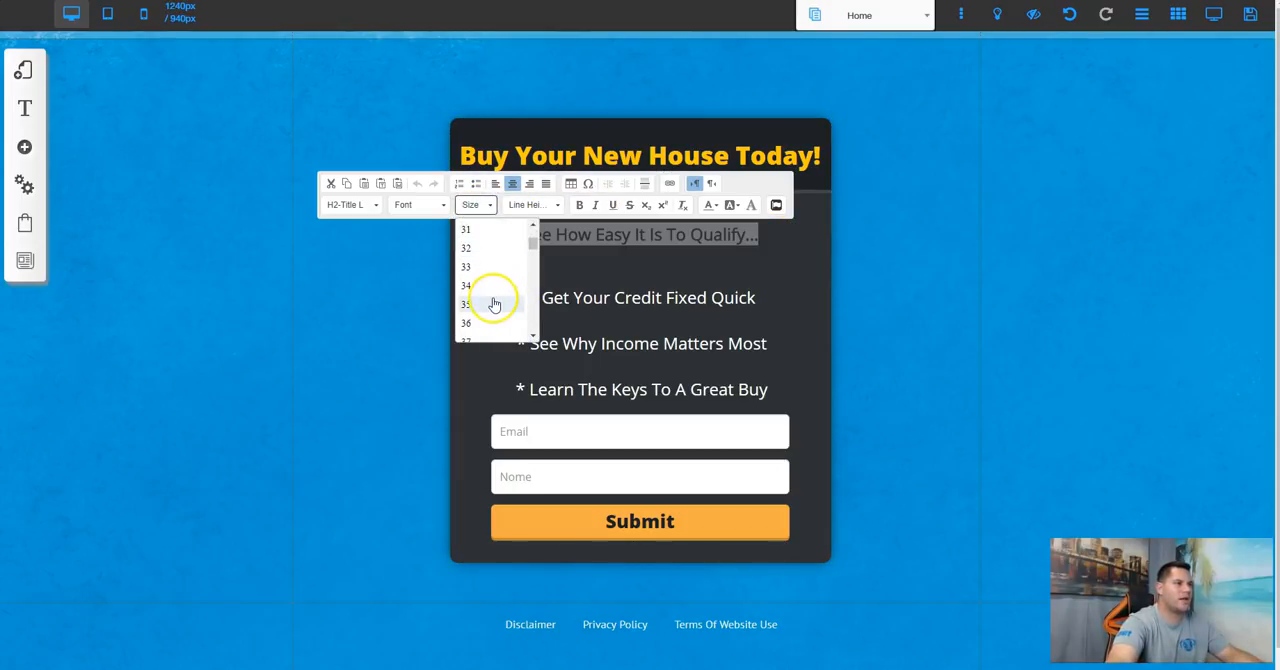
left_click(488, 325)
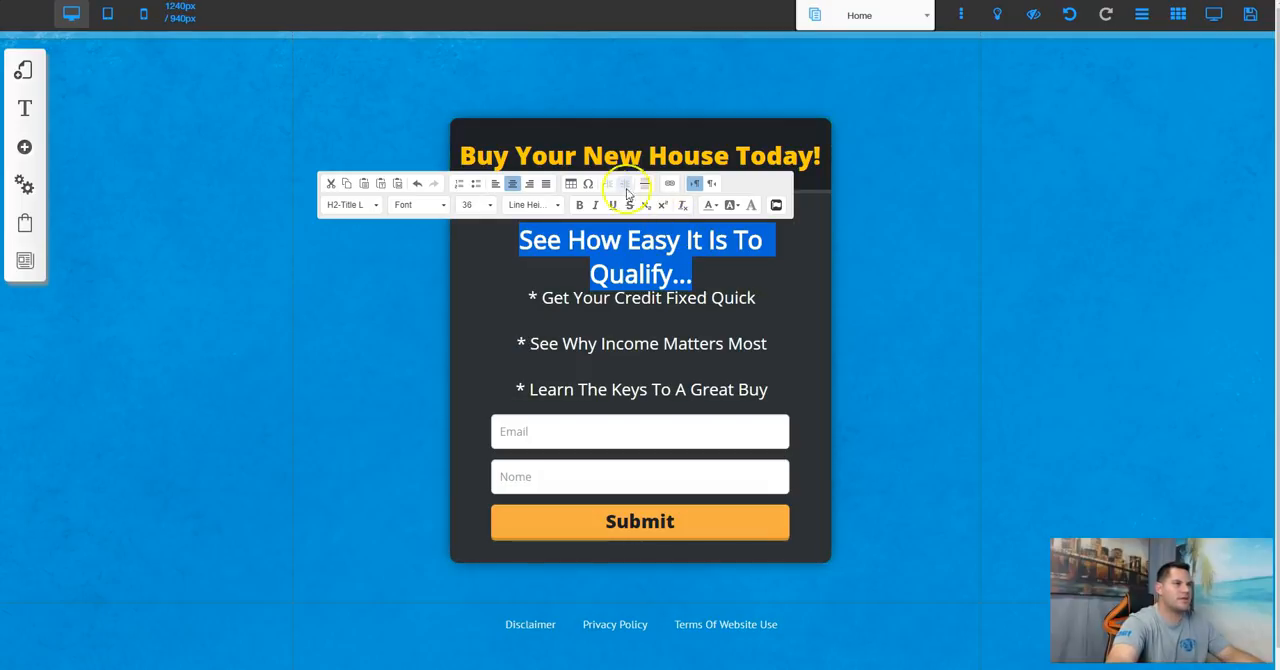
left_click(482, 205)
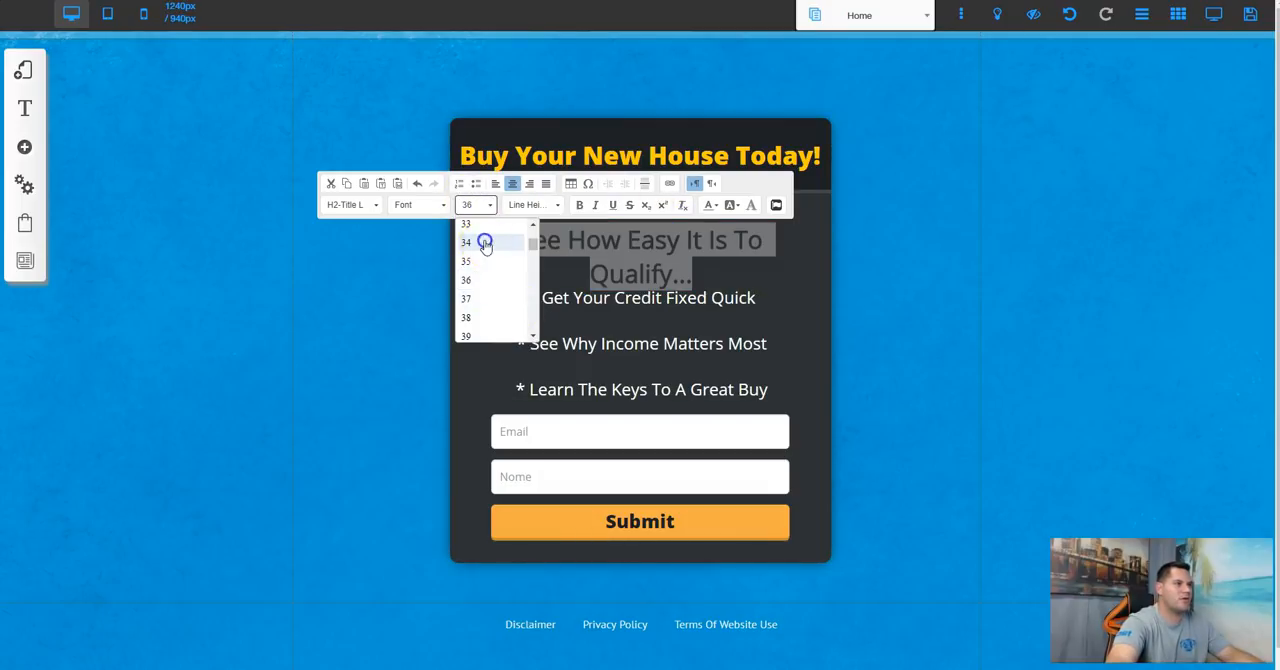
left_click(485, 242)
Step: Underline the subheadline and move it up slightly, clear of the benefit lines
left_click(612, 205)
left_click(809, 274)
left_click_drag(641, 240, 644, 222)
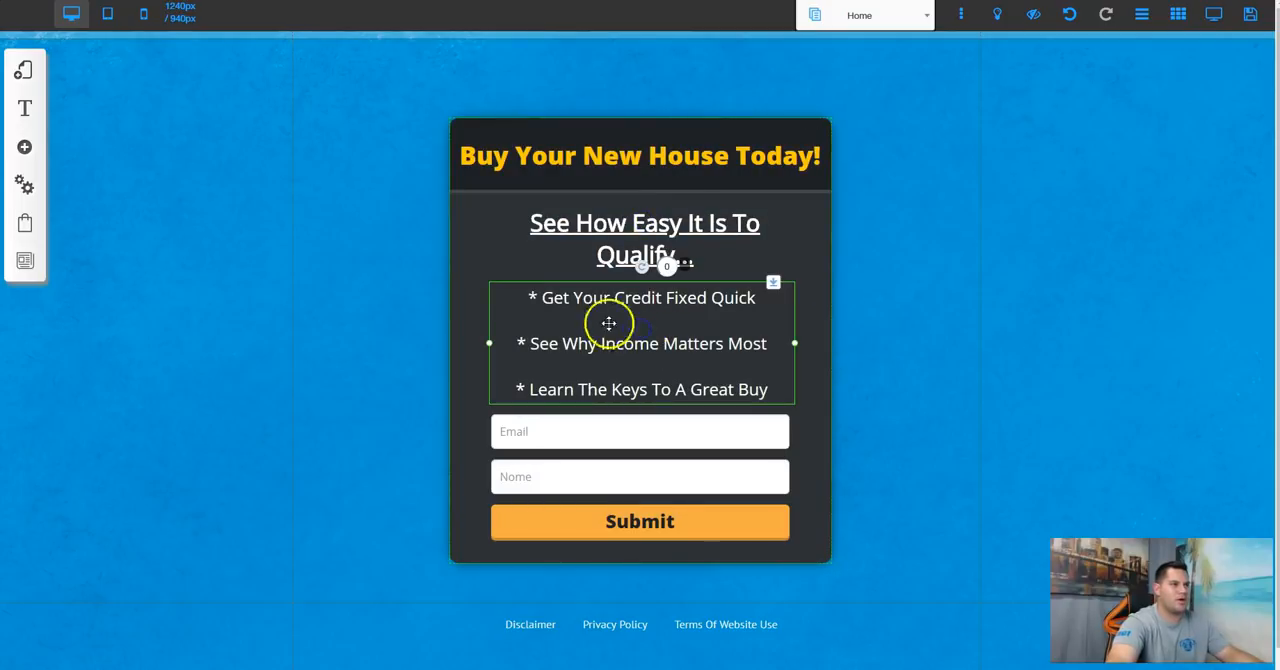
Step: Remove the blank lines between the three benefit lines so they sit directly under one another
left_click(532, 322)
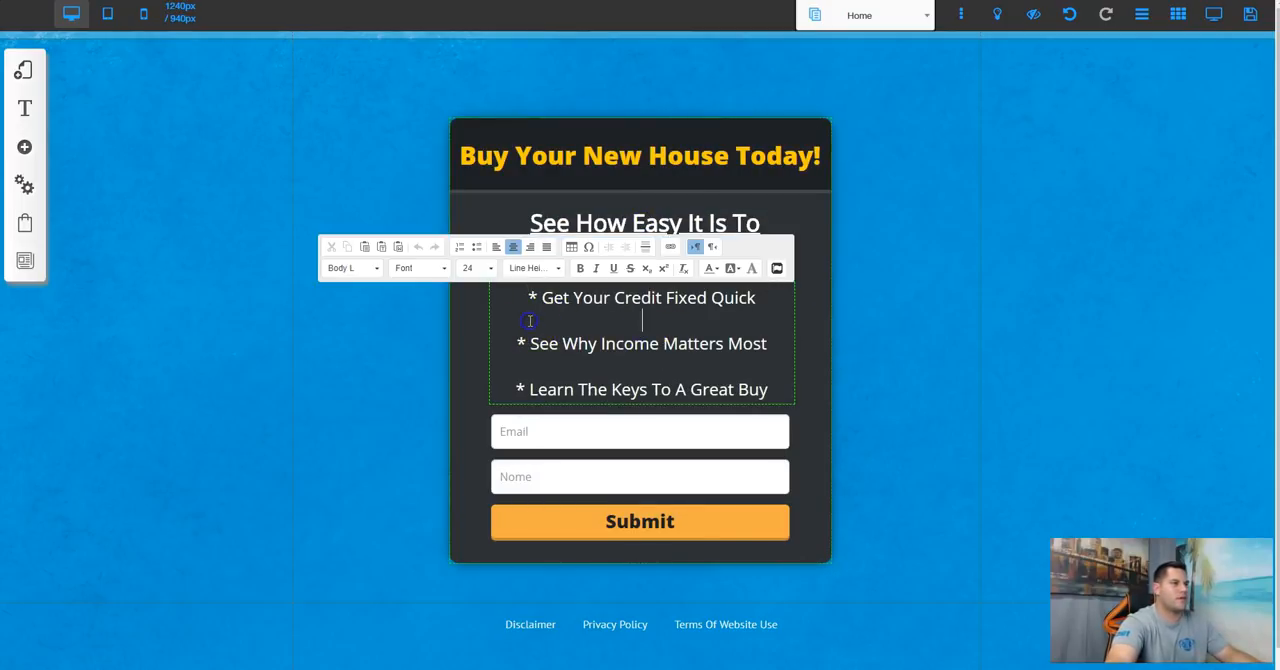
key("BackSpace")
key("Down")
key("Delete")
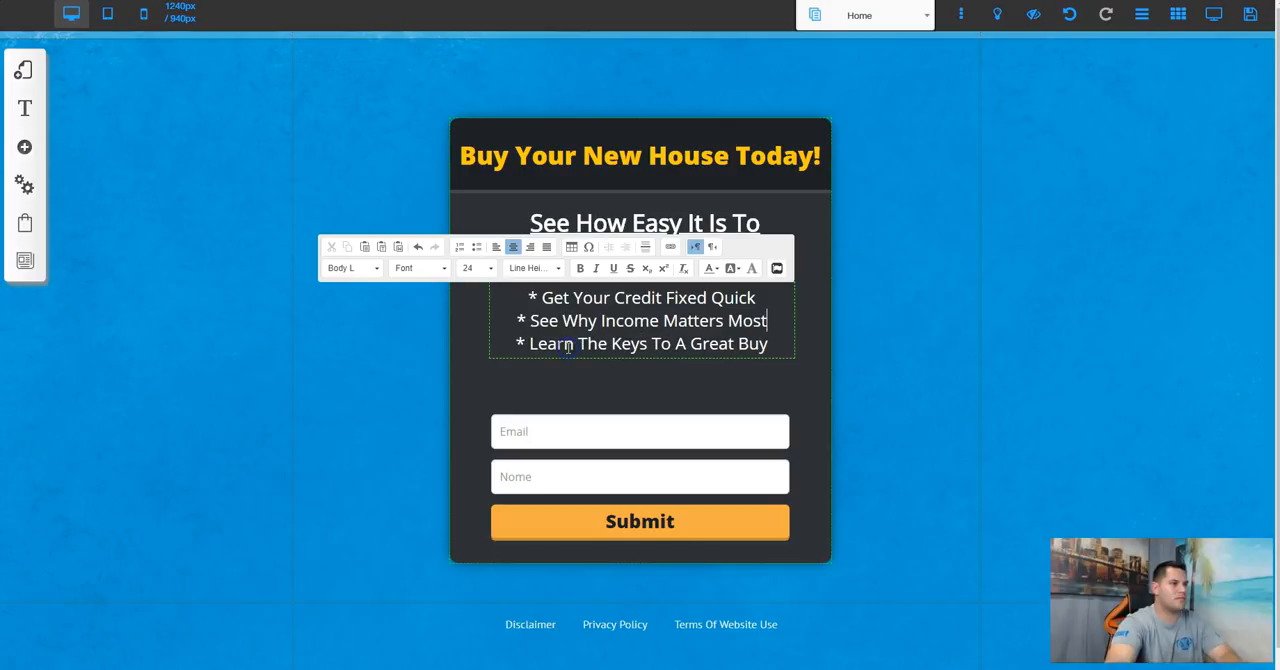
left_click(820, 400)
Step: Move the email form up closer to the benefit lines and shorten the dark box from below to fit
left_click_drag(644, 447, 646, 417)
left_click(795, 289)
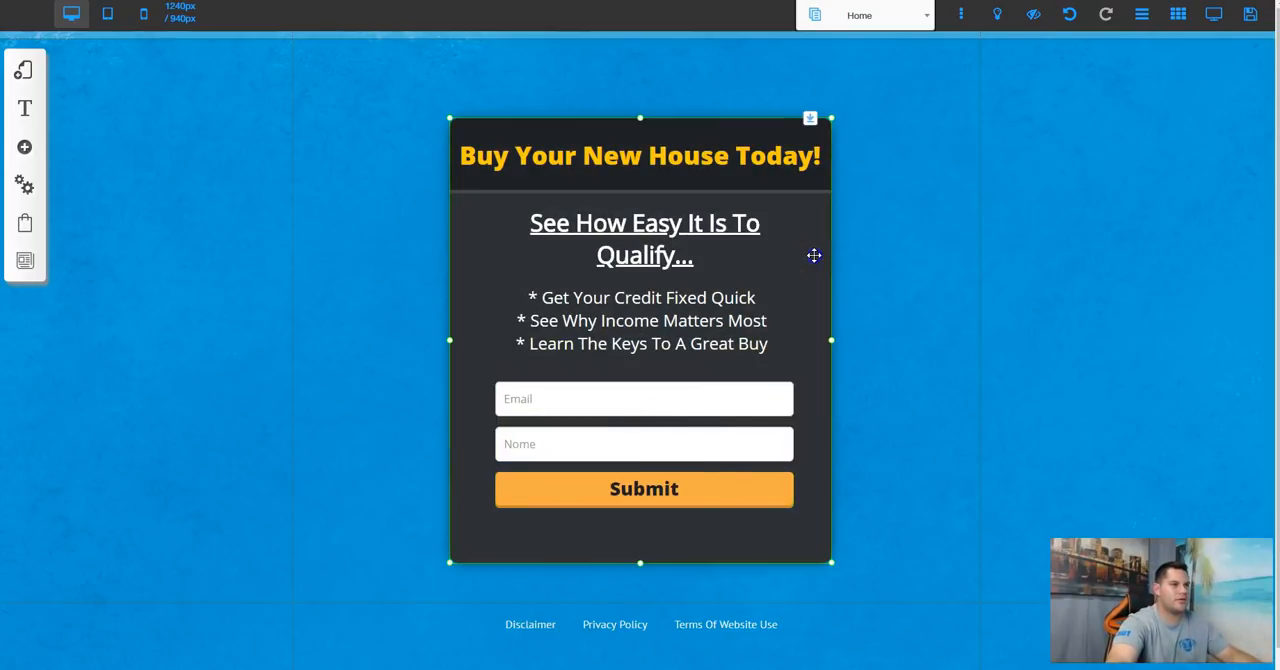
left_click_drag(640, 562, 640, 534)
left_click(982, 301)
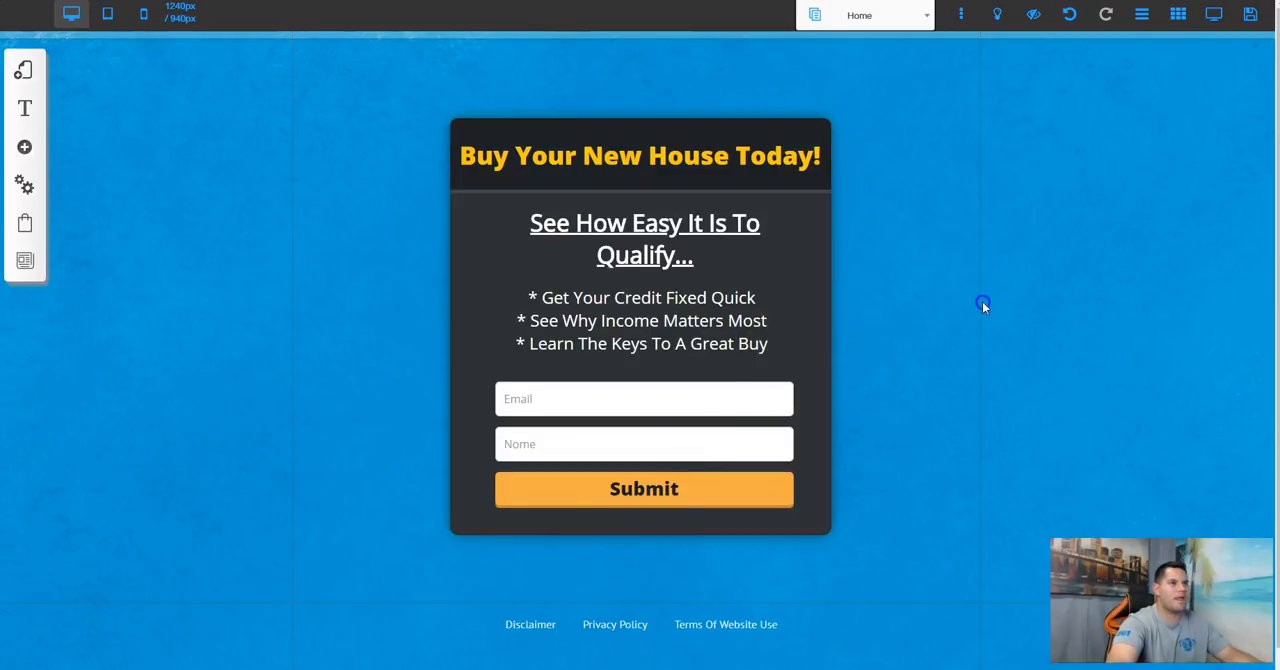
Step: Configure the email form to send its leads to the YouTube Test List mailing list
left_click(649, 411)
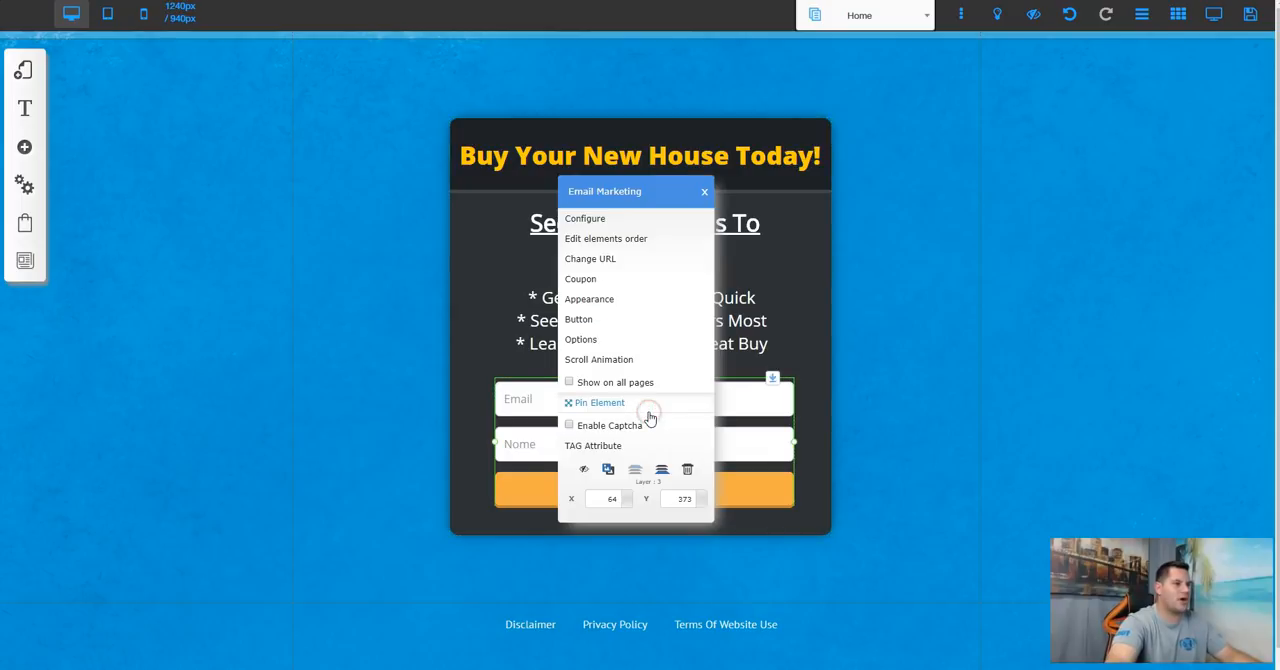
left_click(594, 219)
left_click(479, 250)
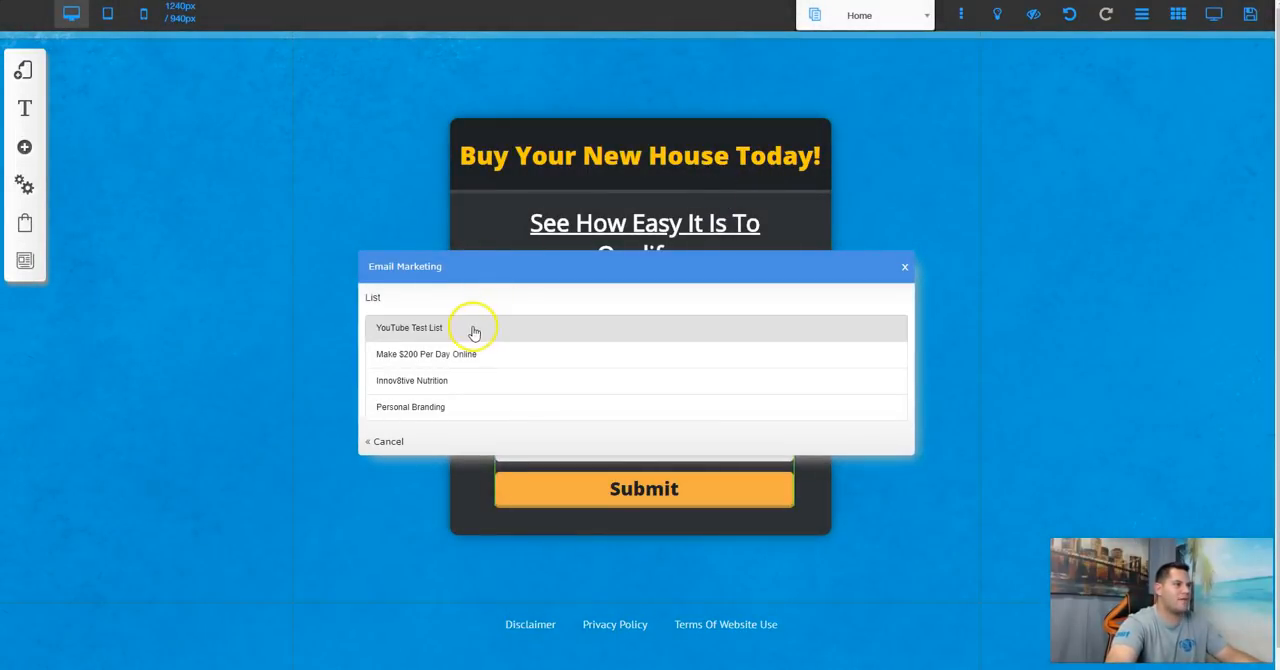
left_click(433, 330)
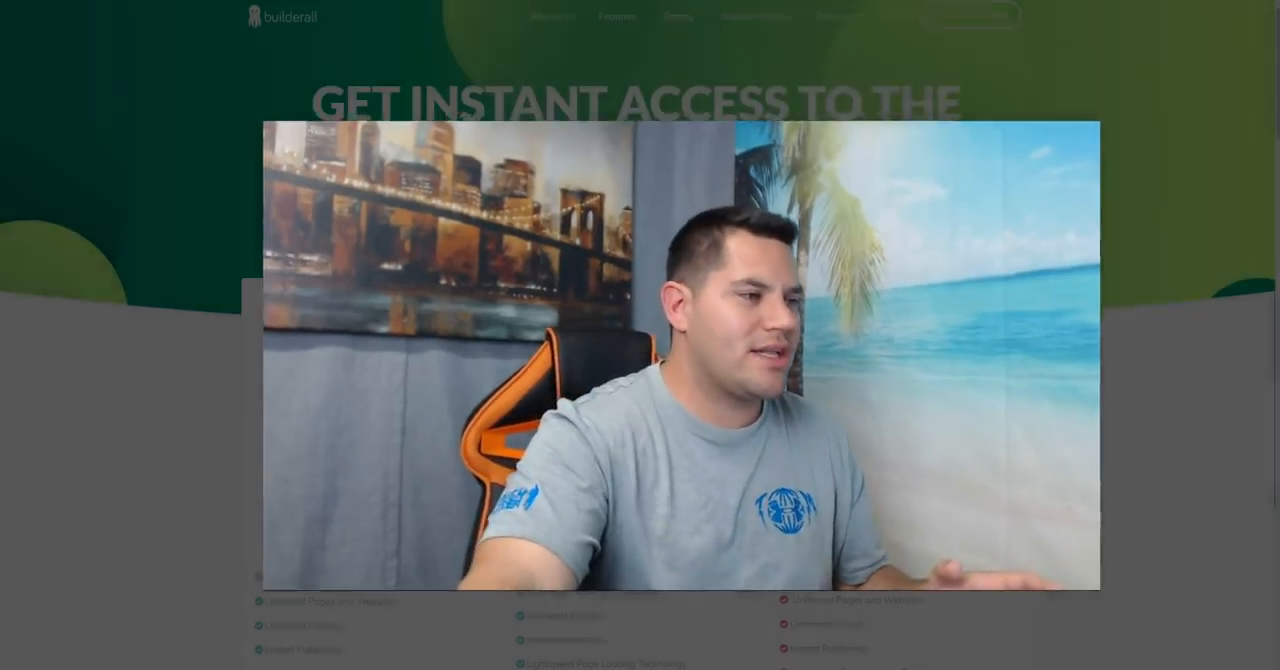
Step: Review the prices and included features of Builderall's three plans on the pricing page
scroll(567, 158, "down", 2)
scroll(500, 165, "up", 1)
scroll(428, 171, "down", 2)
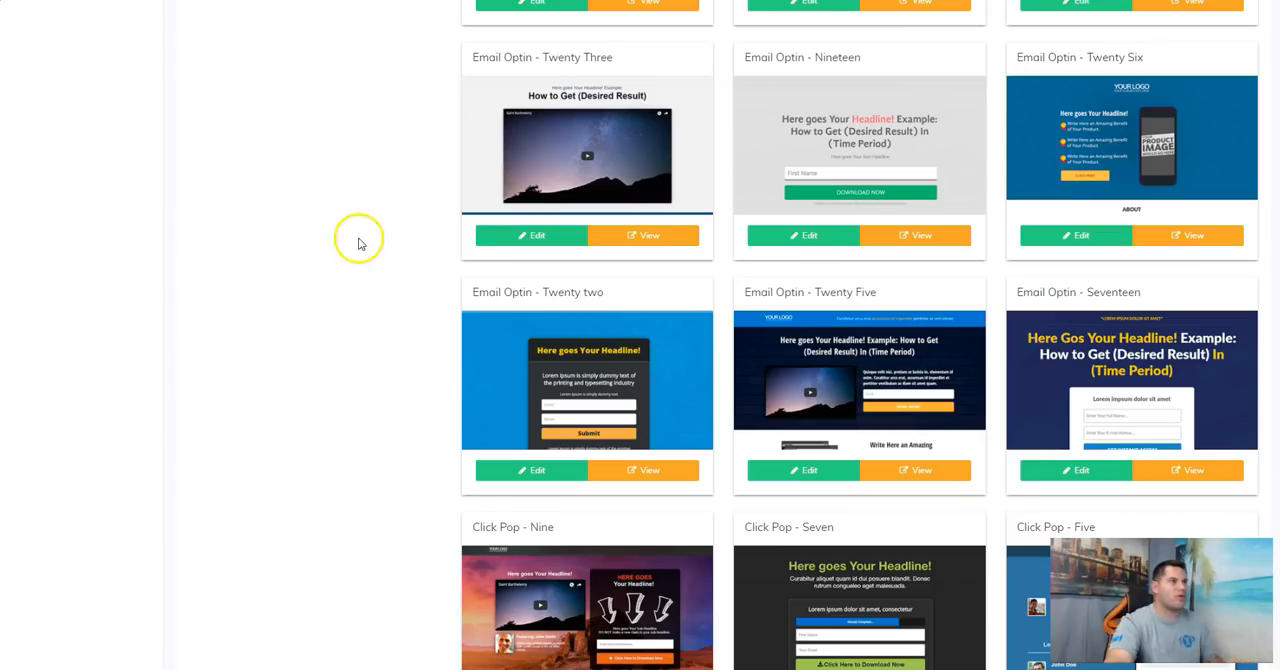
scroll(330, 265, "up", 10)
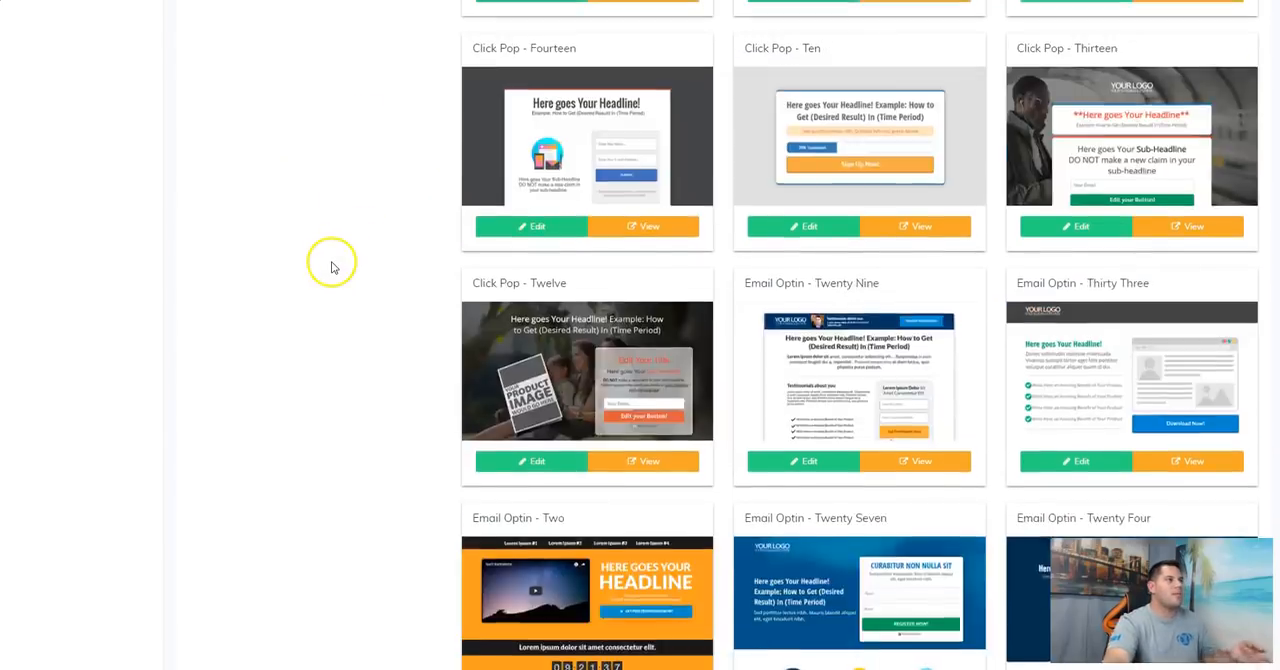
Step: Collapse the Internet Marketing template category and display the Bar / Club templates under Restaurants & Food
scroll(332, 265, "up", 10)
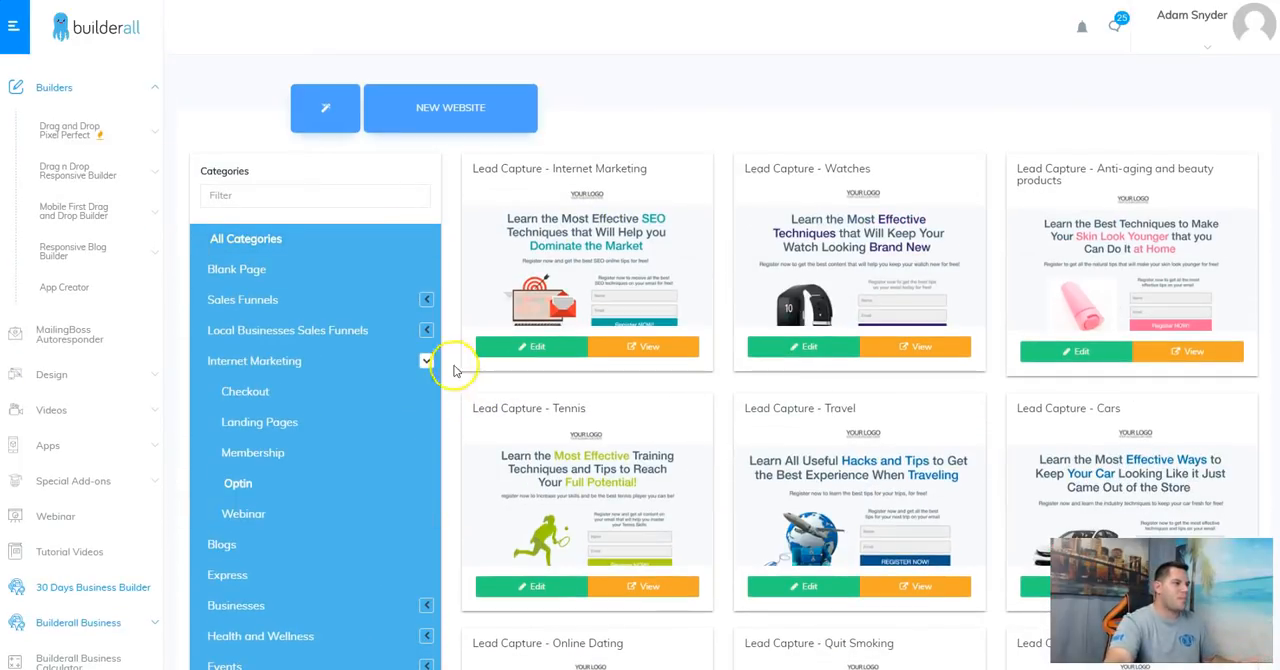
left_click(428, 366)
scroll(395, 375, "down", 3)
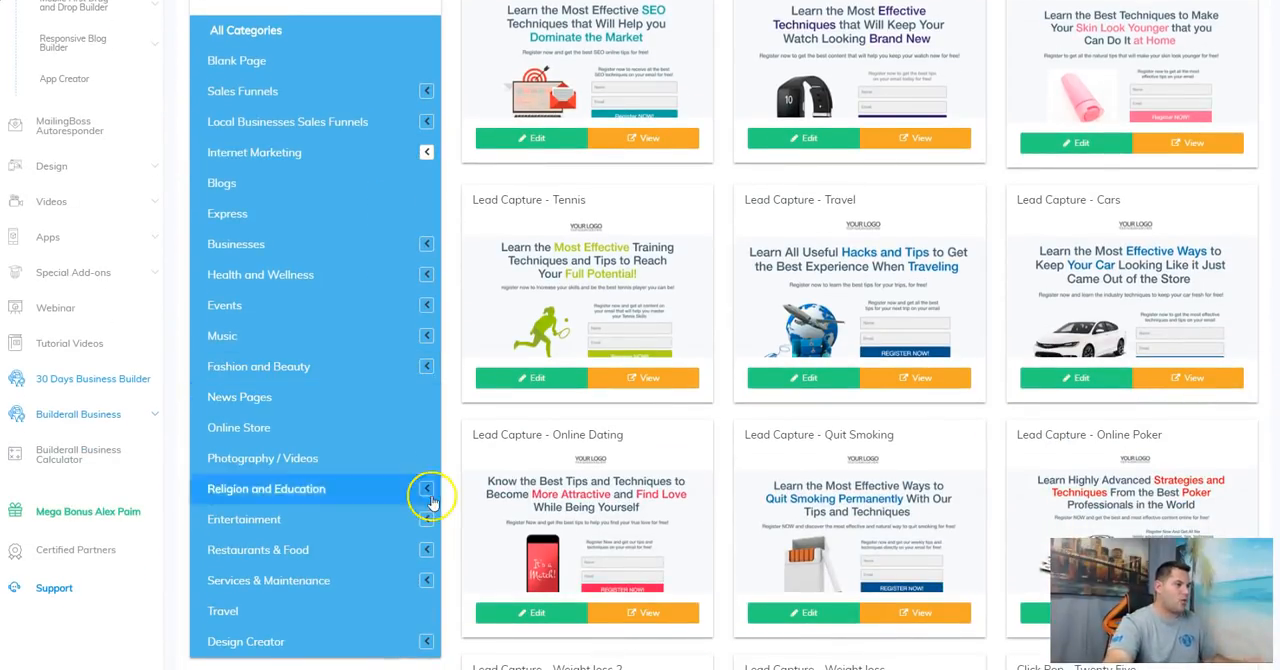
left_click(427, 549)
scroll(390, 485, "down", 3)
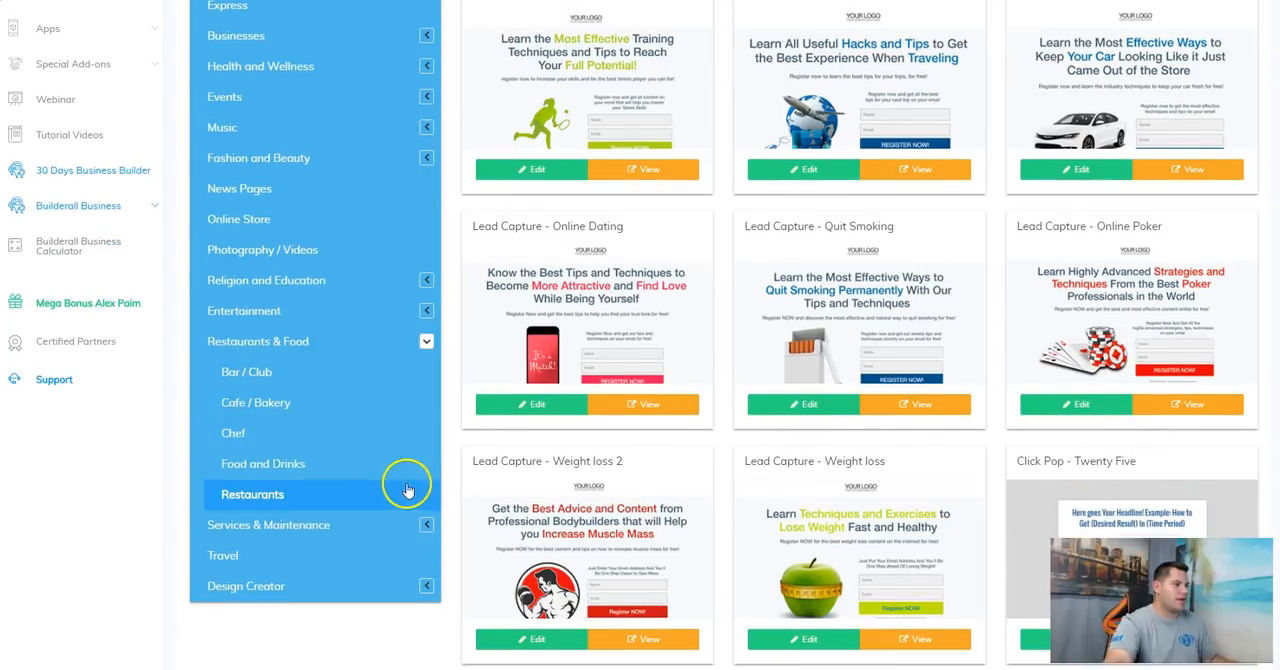
left_click(260, 385)
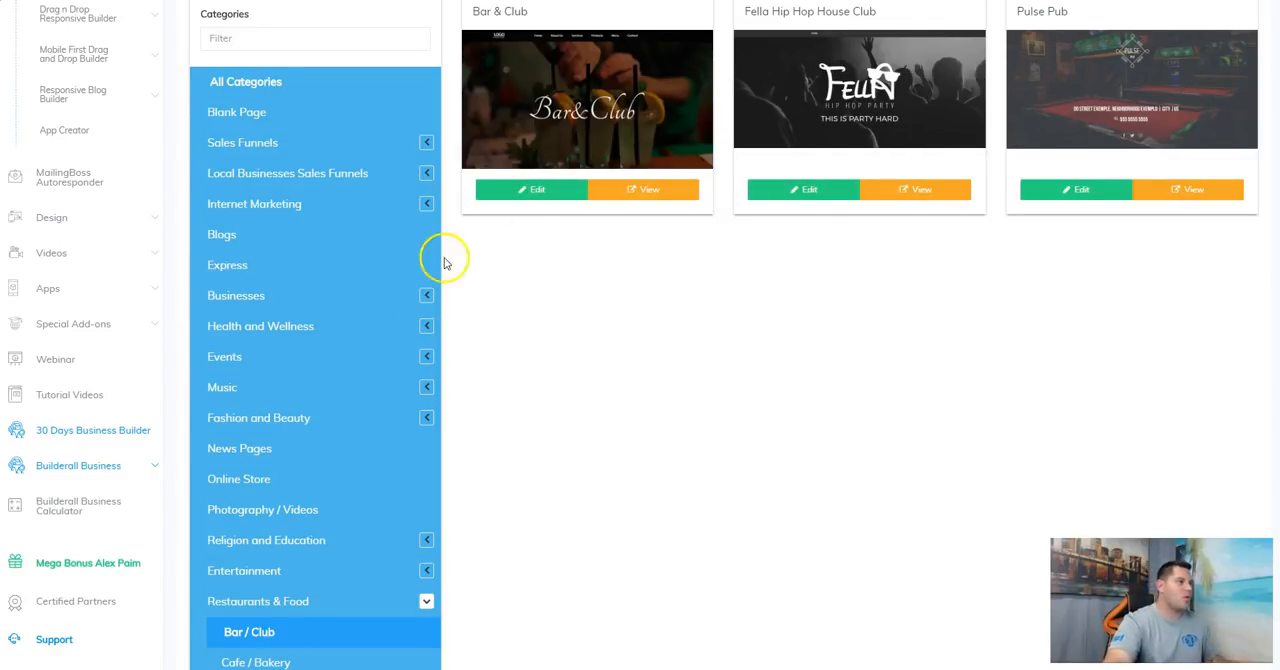
Step: Display the Accountant templates under Local Businesses Sales Funnels and look them over
left_click(426, 173)
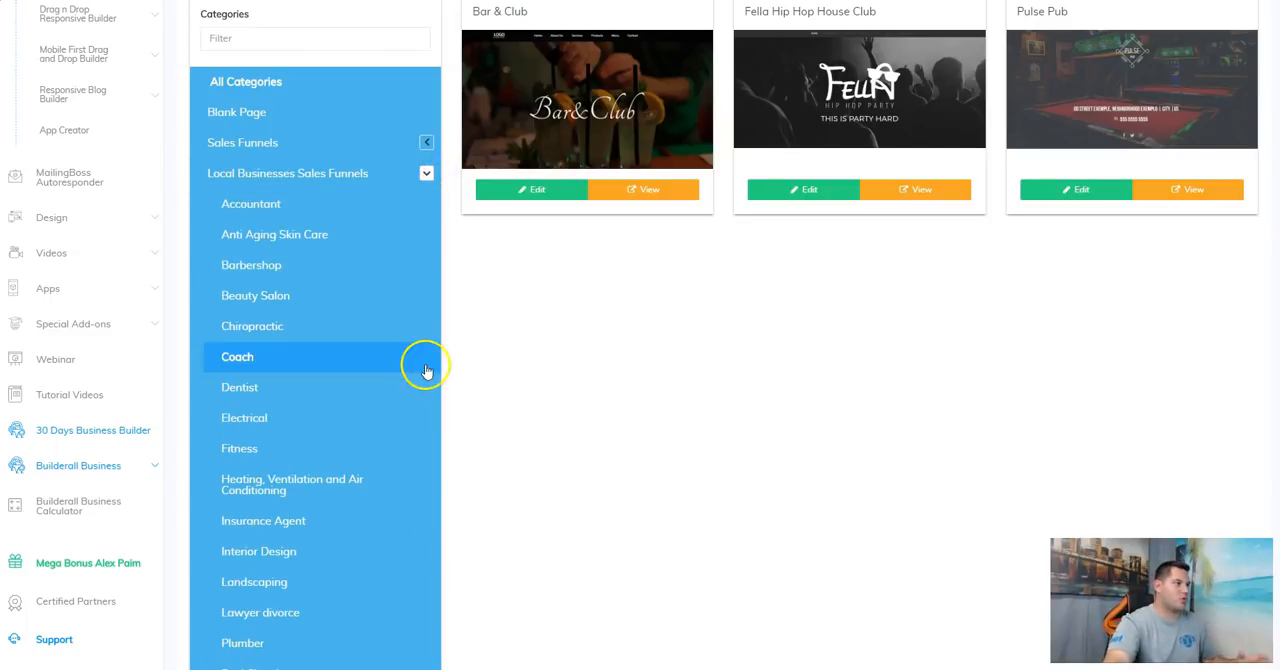
left_click(277, 210)
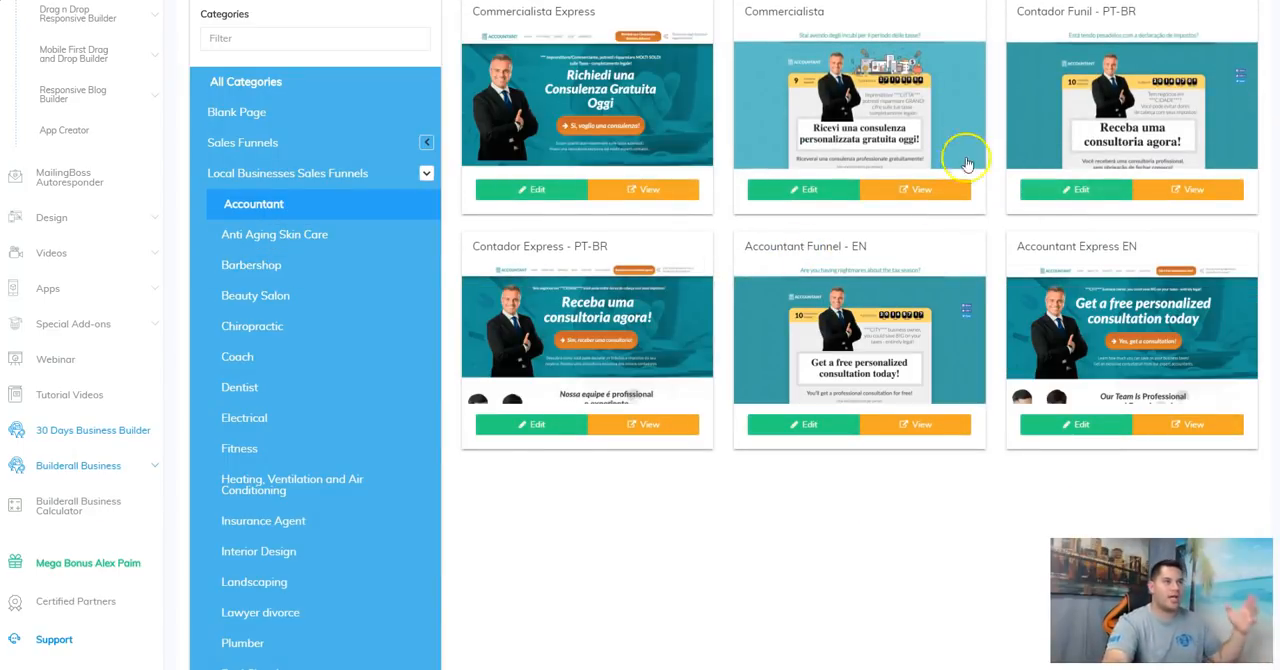
scroll(347, 467, "down", 3)
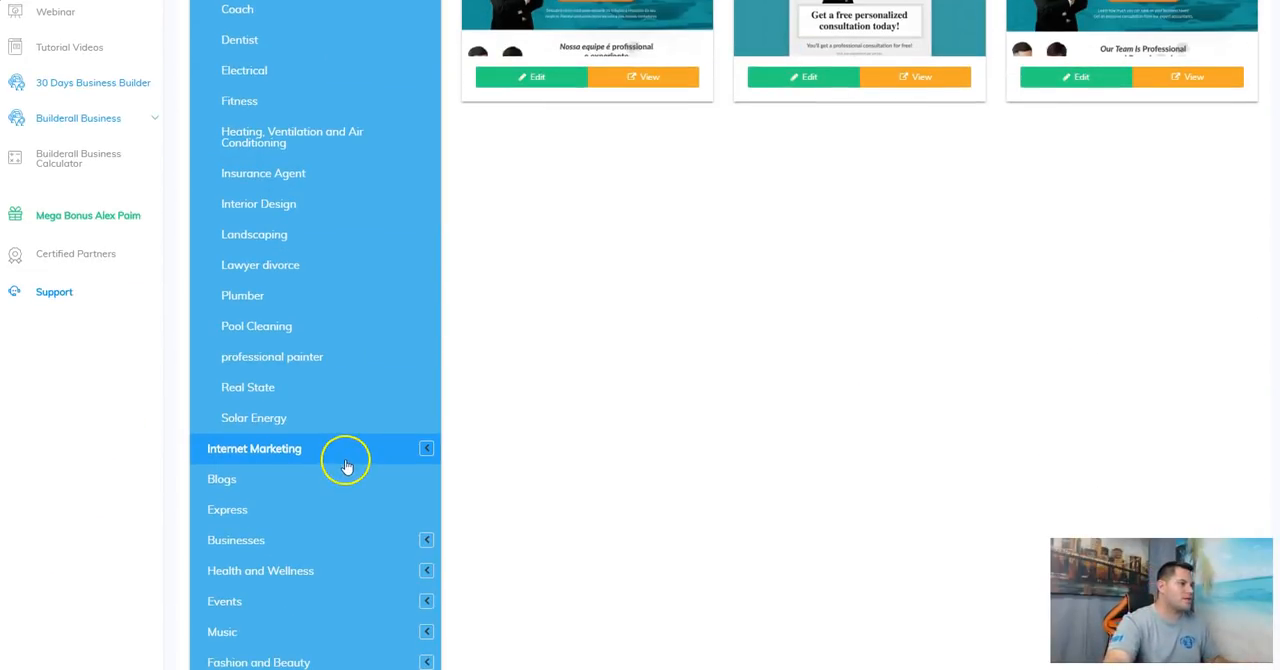
Step: Display the Real State templates under Local Businesses Sales Funnels and examine the available designs
left_click(277, 391)
scroll(280, 390, "up", 3)
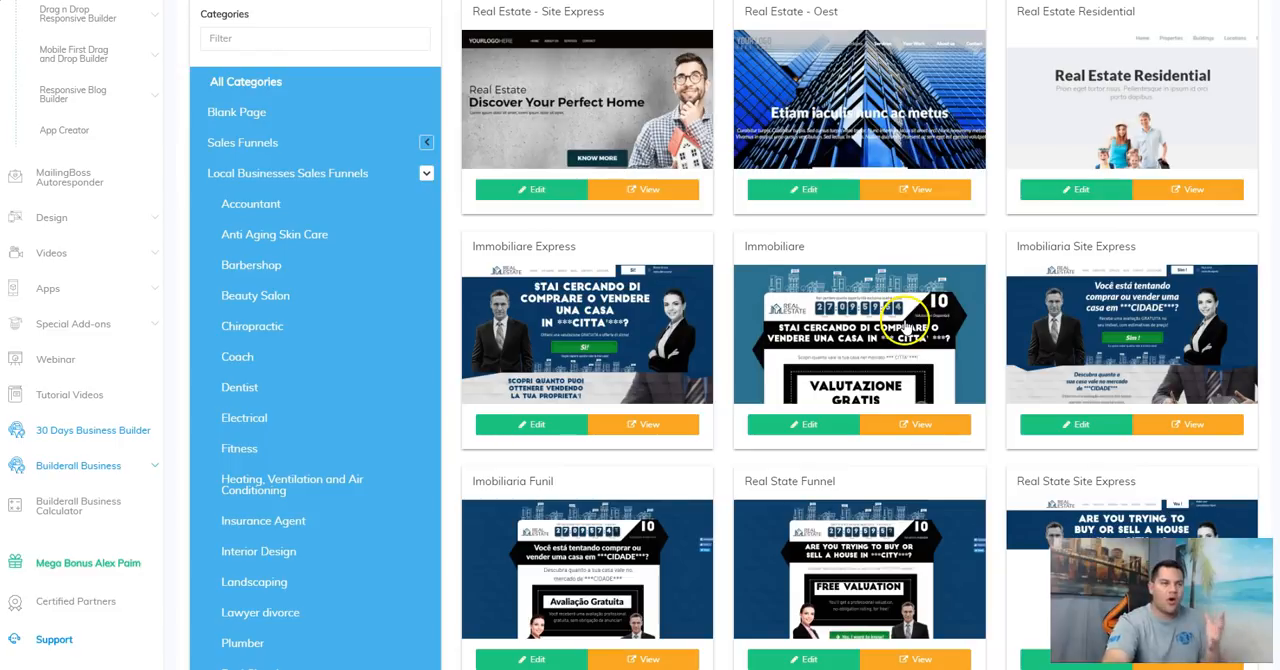
scroll(920, 235, "down", 3)
scroll(863, 329, "down", 3)
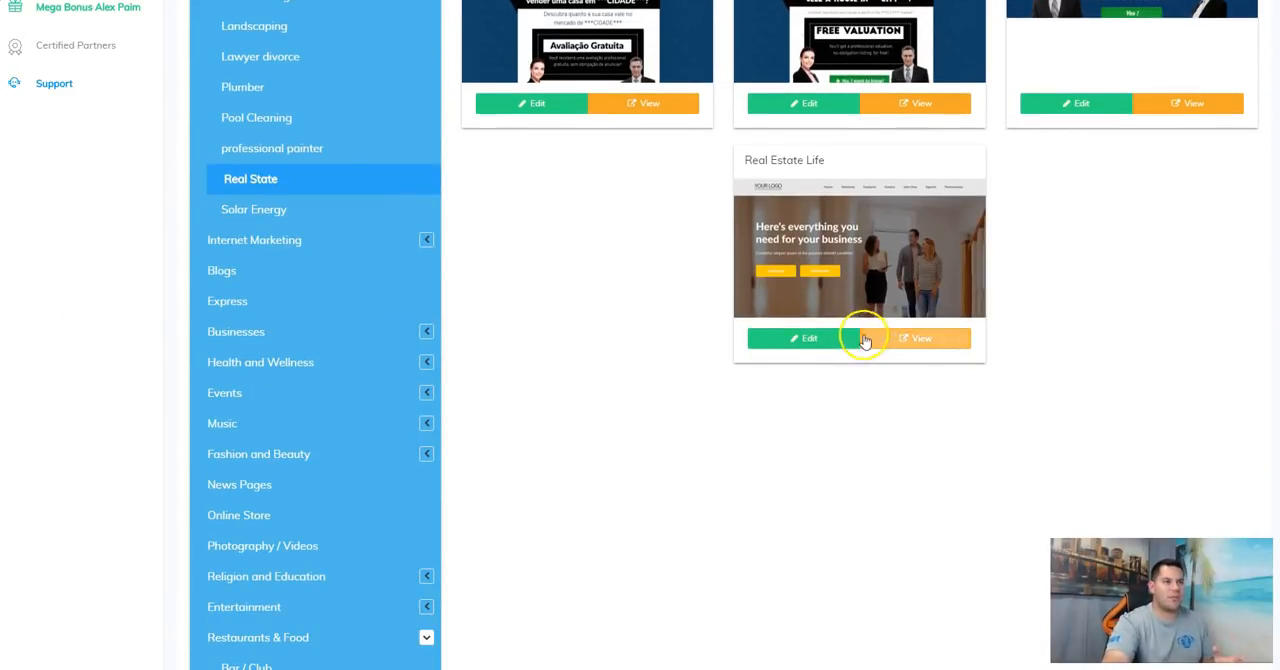
scroll(850, 337, "up", 6)
scroll(850, 337, "up", 2)
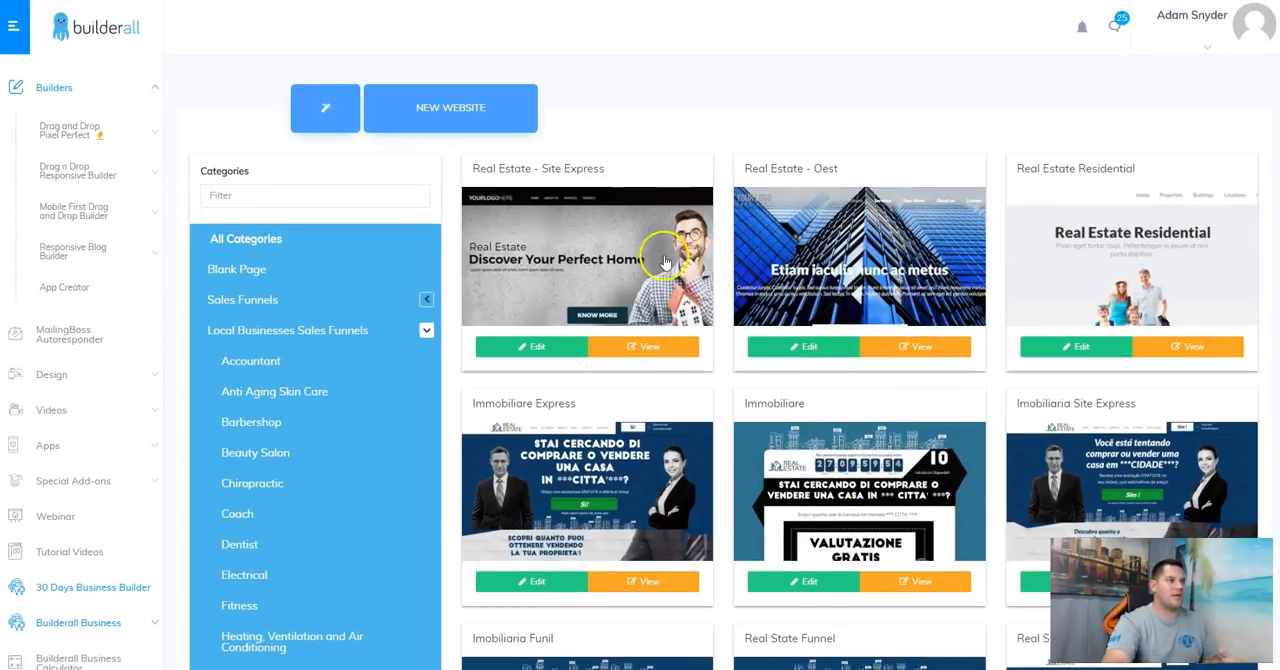
scroll(1150, 310, "down", 2)
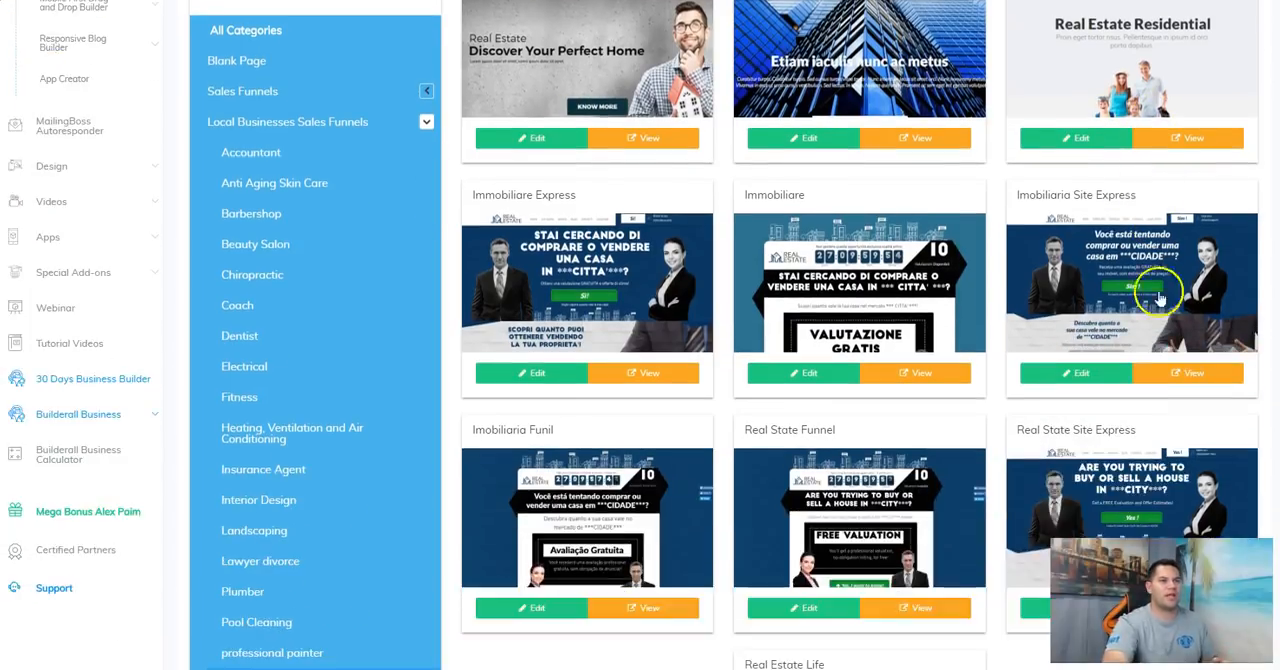
scroll(1160, 299, "up", 1)
Step: Open the Real Estate Residential template in the editor and look through the page down to its footer
left_click(1080, 276)
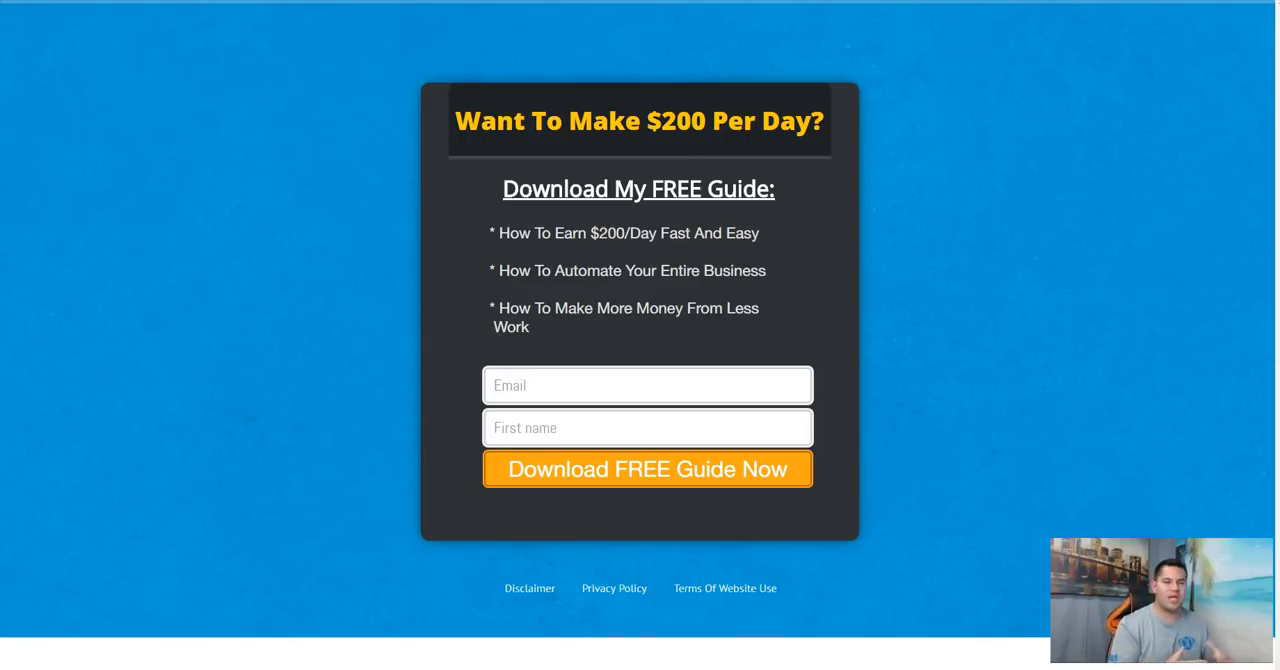
key("ctrl+Tab")
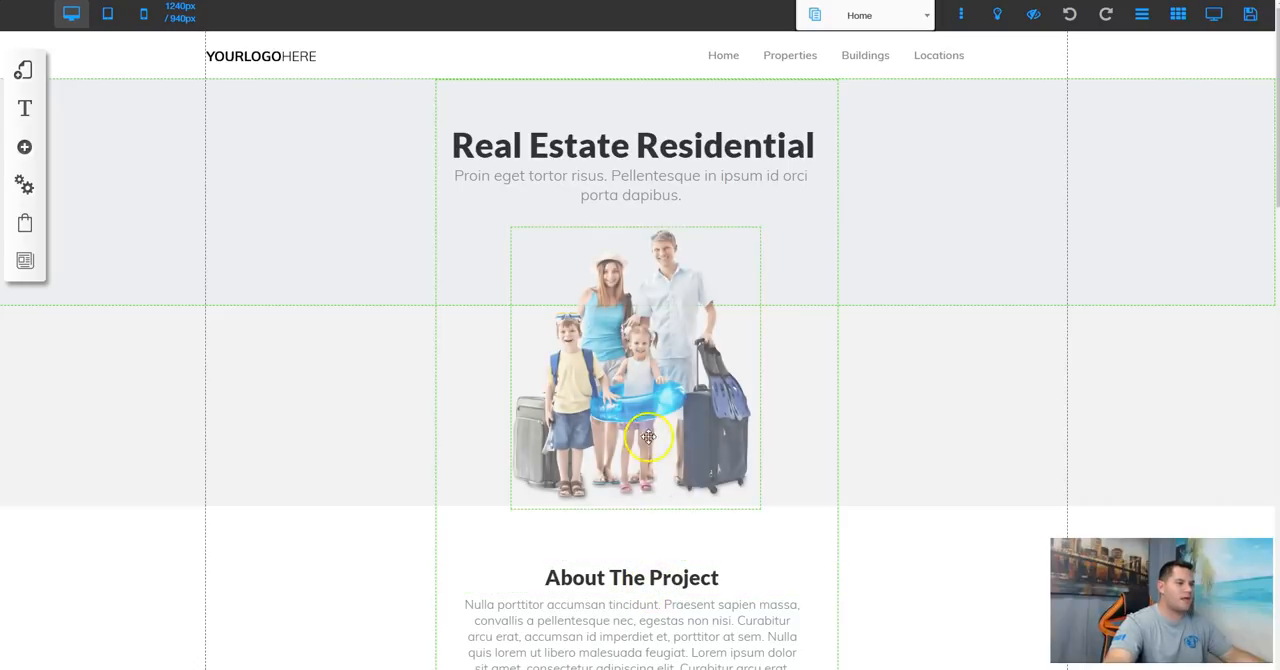
scroll(660, 430, "down", 10)
scroll(665, 491, "down", 6)
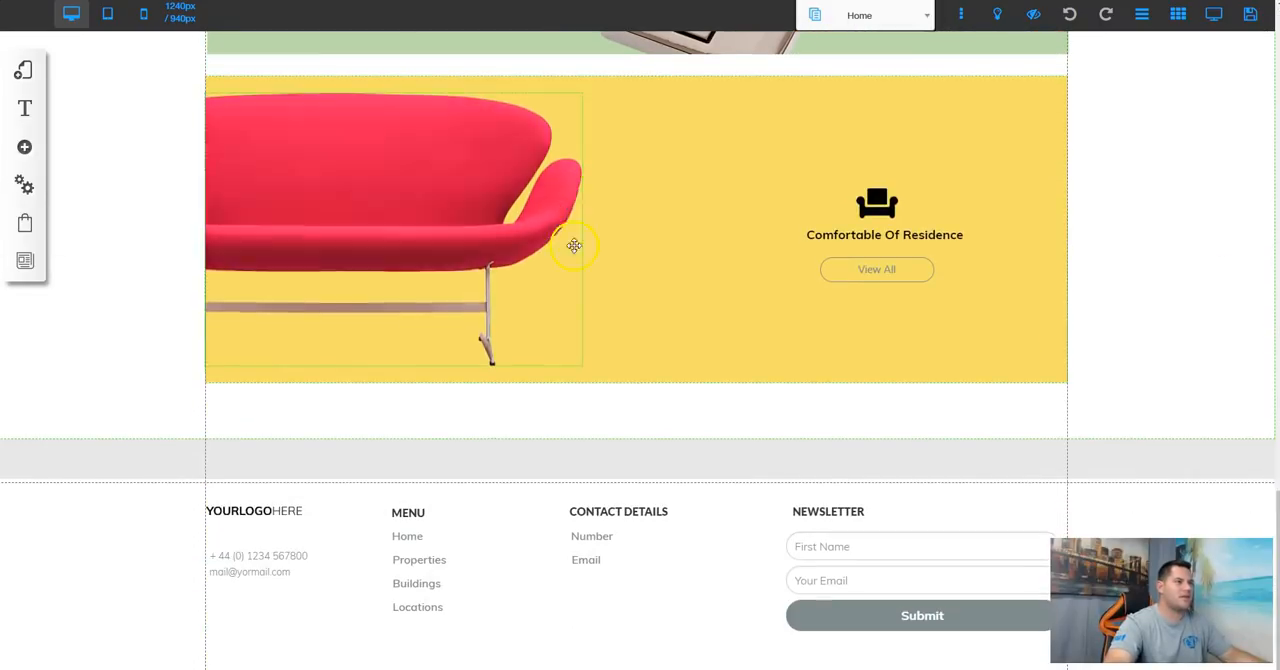
scroll(606, 366, "up", 10)
scroll(586, 376, "up", 5)
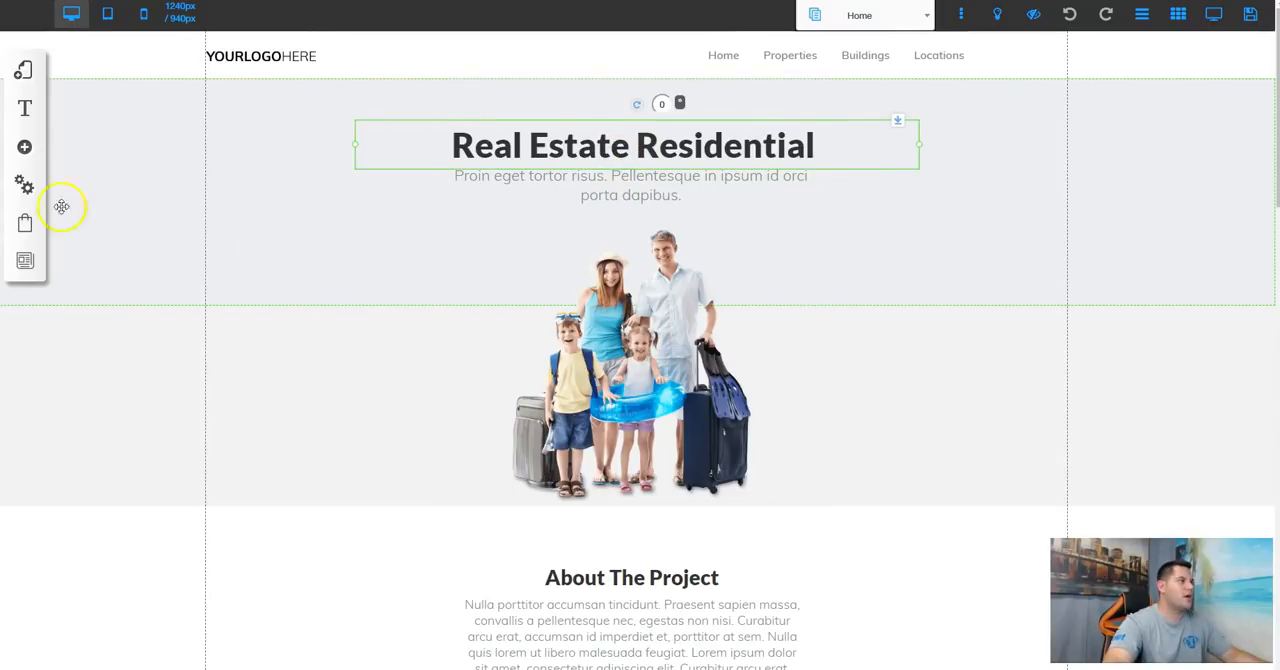
Step: Add the "Get Your Free Stuff Today" opt-in form above "About The Project" and shift the family photo up slightly
left_click(24, 147)
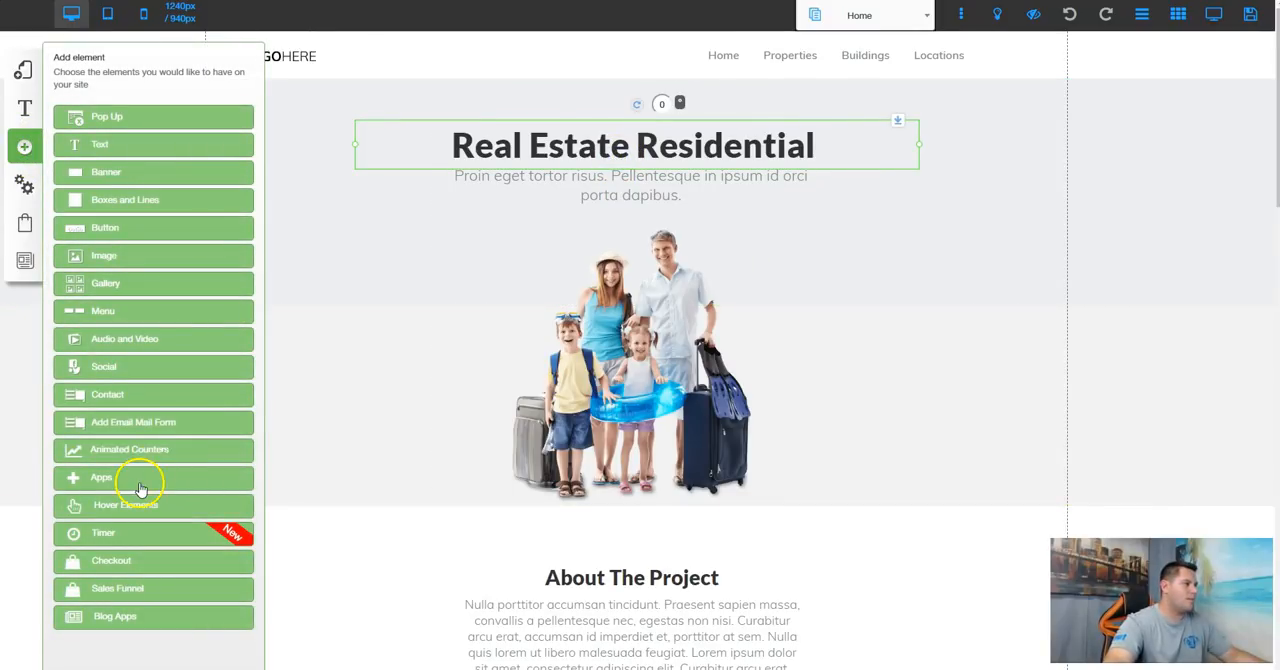
left_click(129, 424)
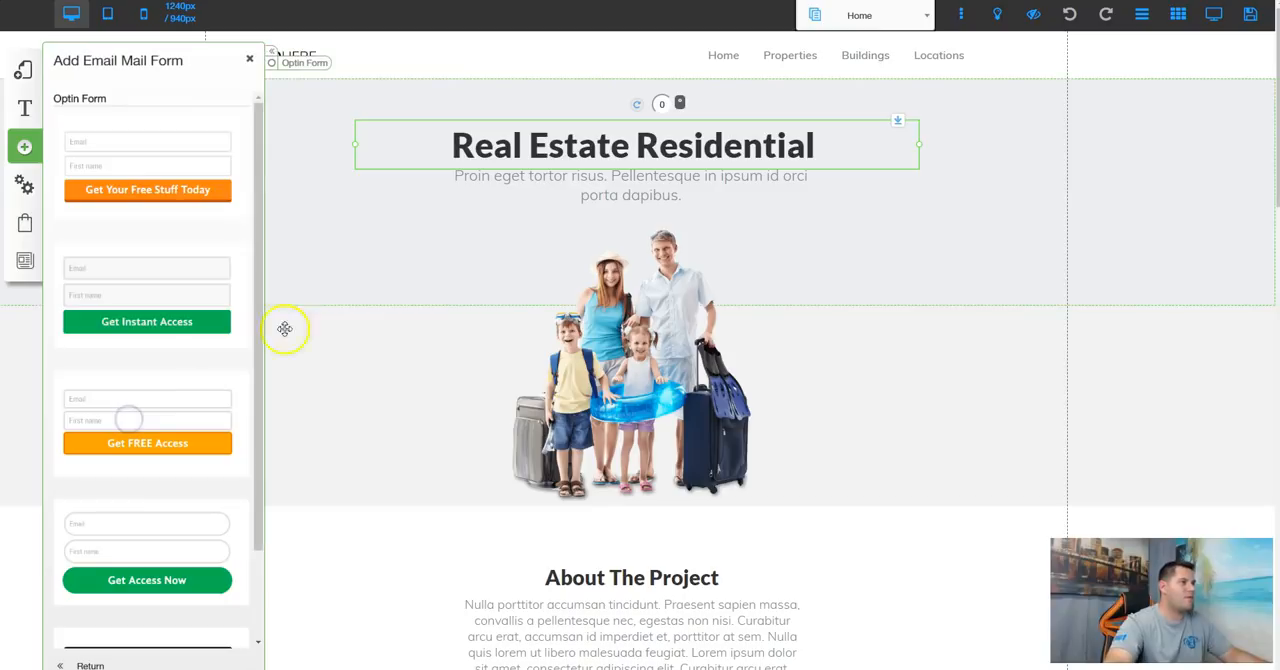
left_click_drag(149, 266, 156, 390)
left_click_drag(154, 166, 640, 340)
left_click_drag(694, 298, 646, 457)
left_click(657, 350)
left_click_drag(657, 350, 644, 321)
Step: Delete the placeholder subheadline and move the "Real Estate Residential" headline up towards the page menu
left_click(601, 175)
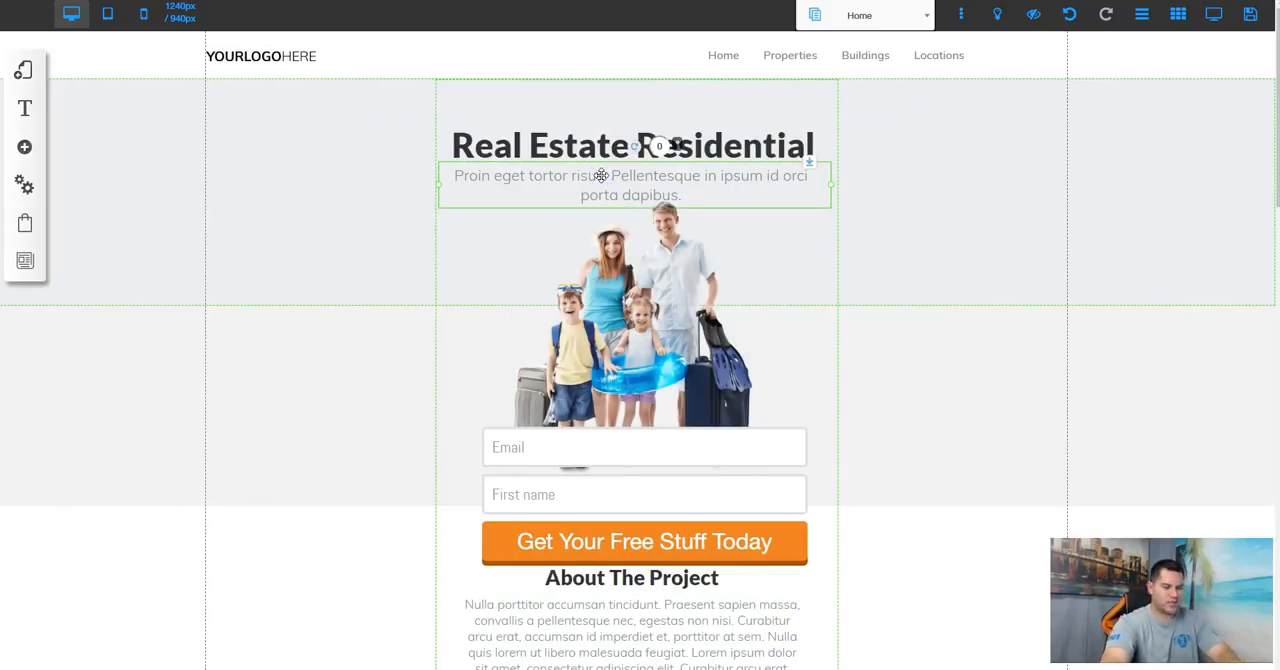
key("Delete")
left_click(636, 152)
left_click_drag(636, 148, 635, 114)
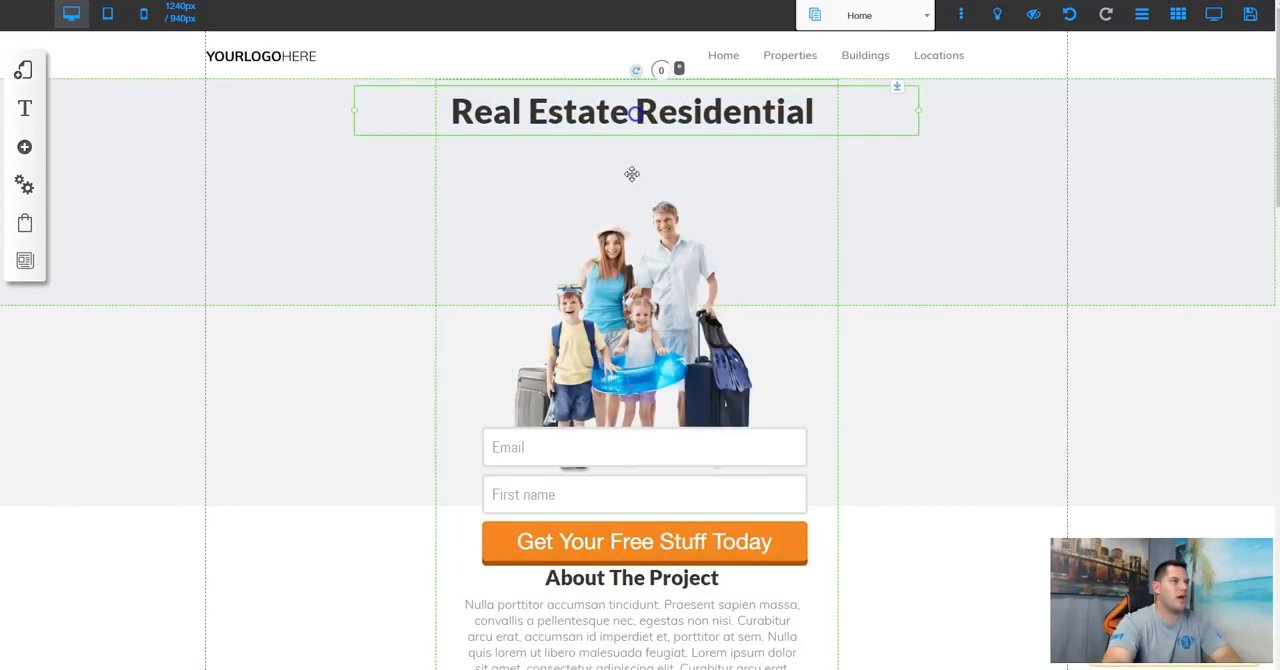
Step: Position the family photo directly under the headline and the opt-in form centred just below the photo
left_click(641, 323)
left_click_drag(641, 323, 671, 400)
left_click_drag(645, 492, 631, 474)
left_click(997, 392)
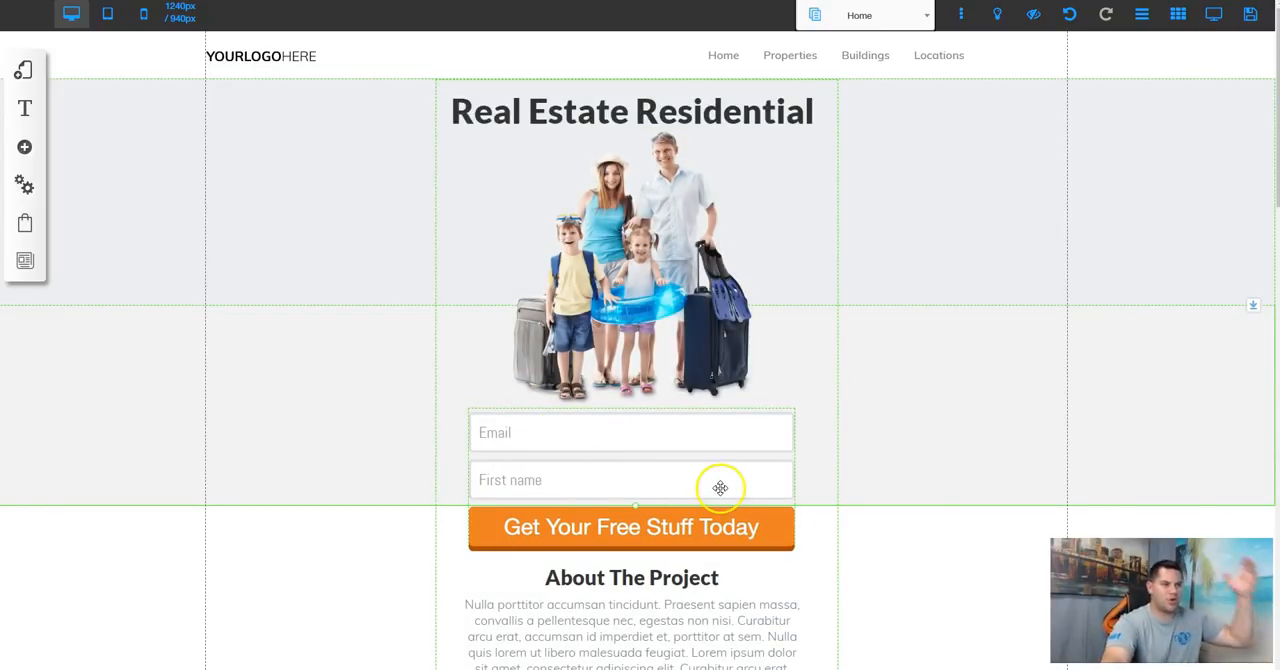
Step: Change the opt-in form's button text to "Download Free Guide"
left_click(673, 529)
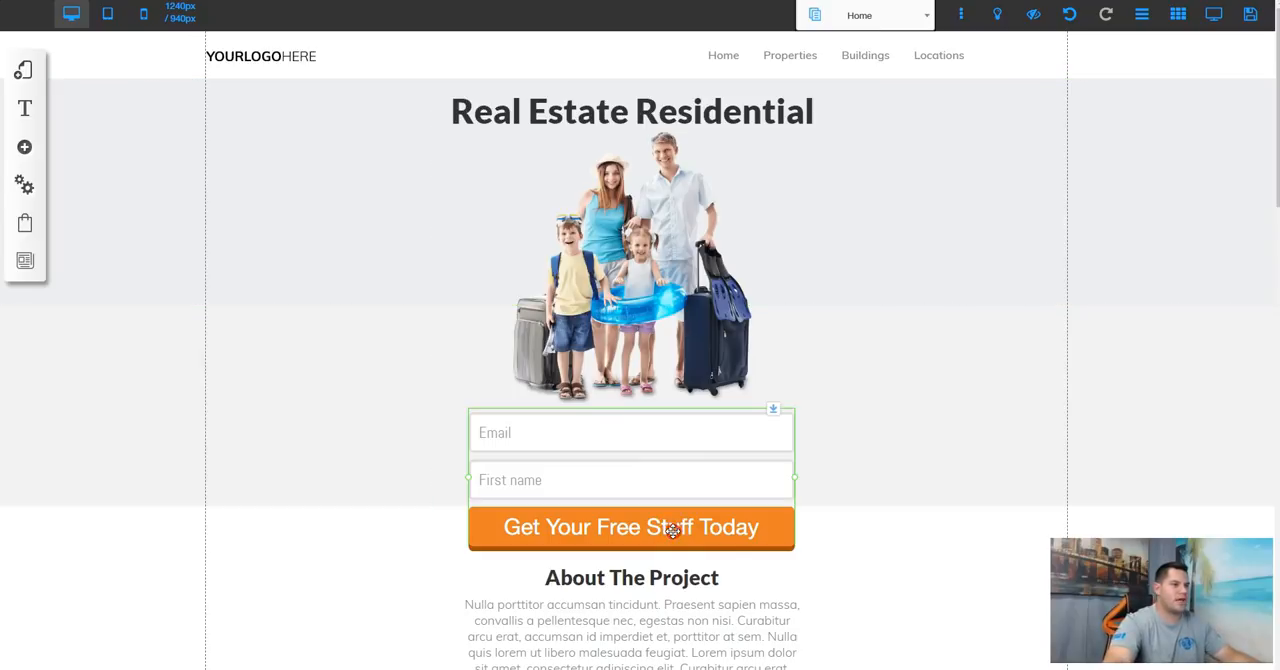
right_click(673, 529)
left_click(590, 322)
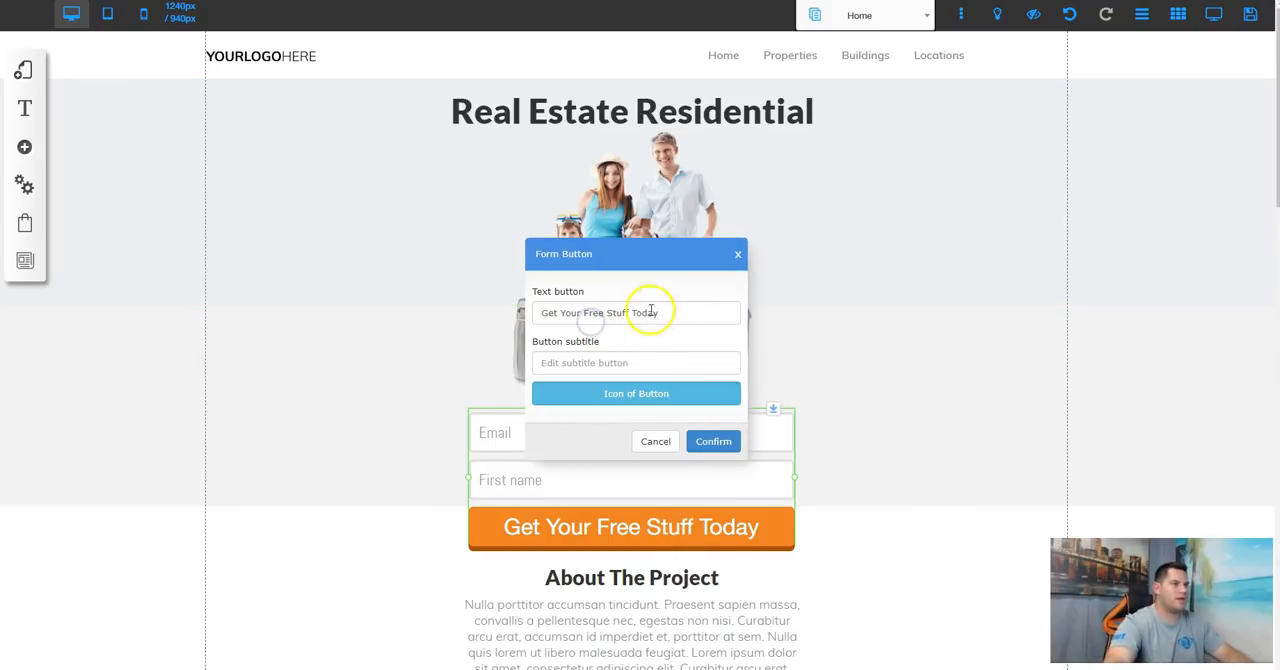
left_click_drag(677, 314, 492, 313)
type("Download Free Guide")
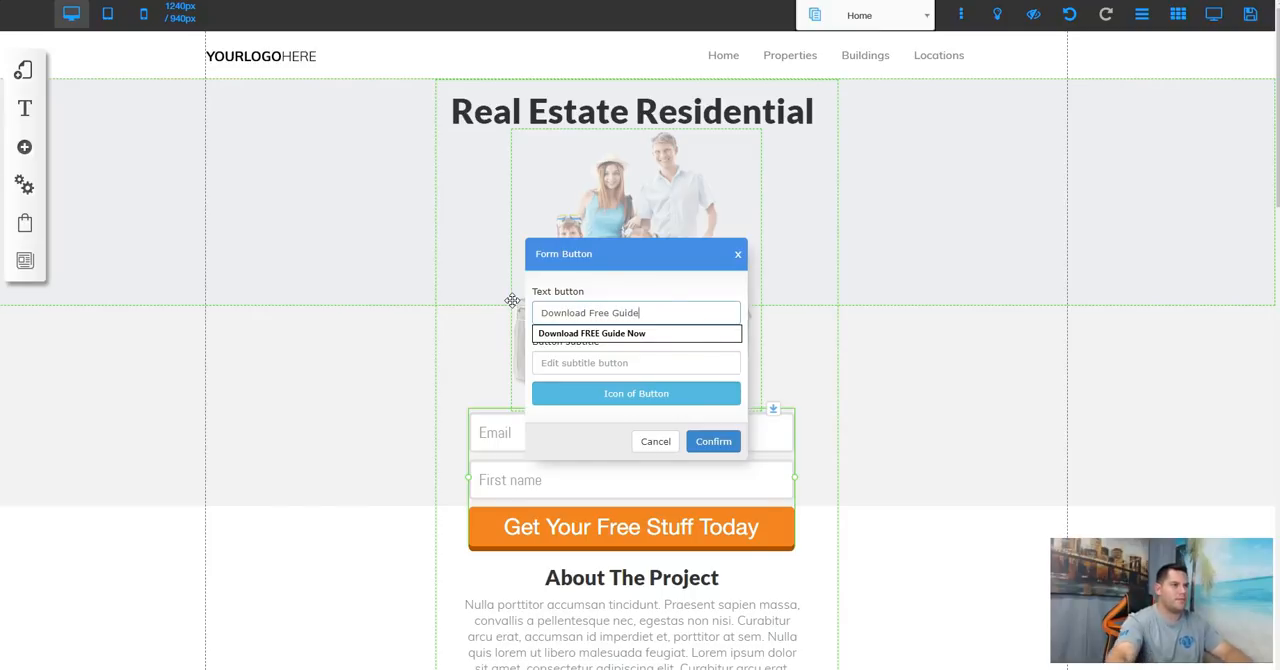
left_click(713, 441)
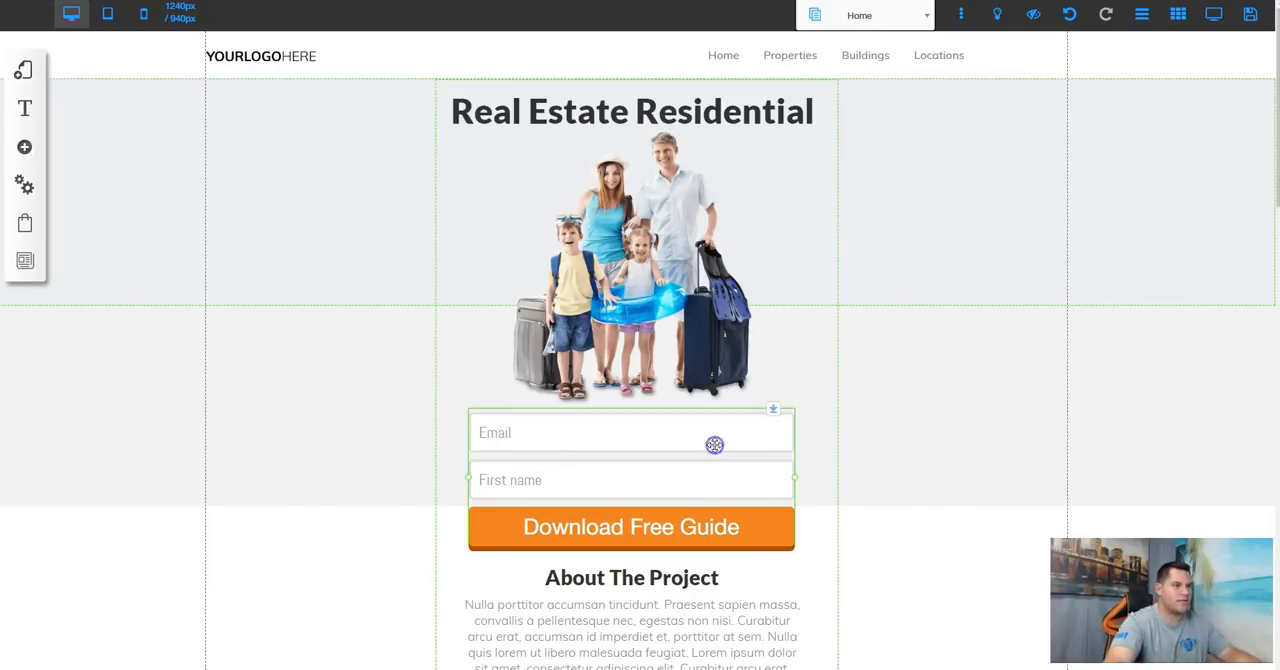
left_click(941, 380)
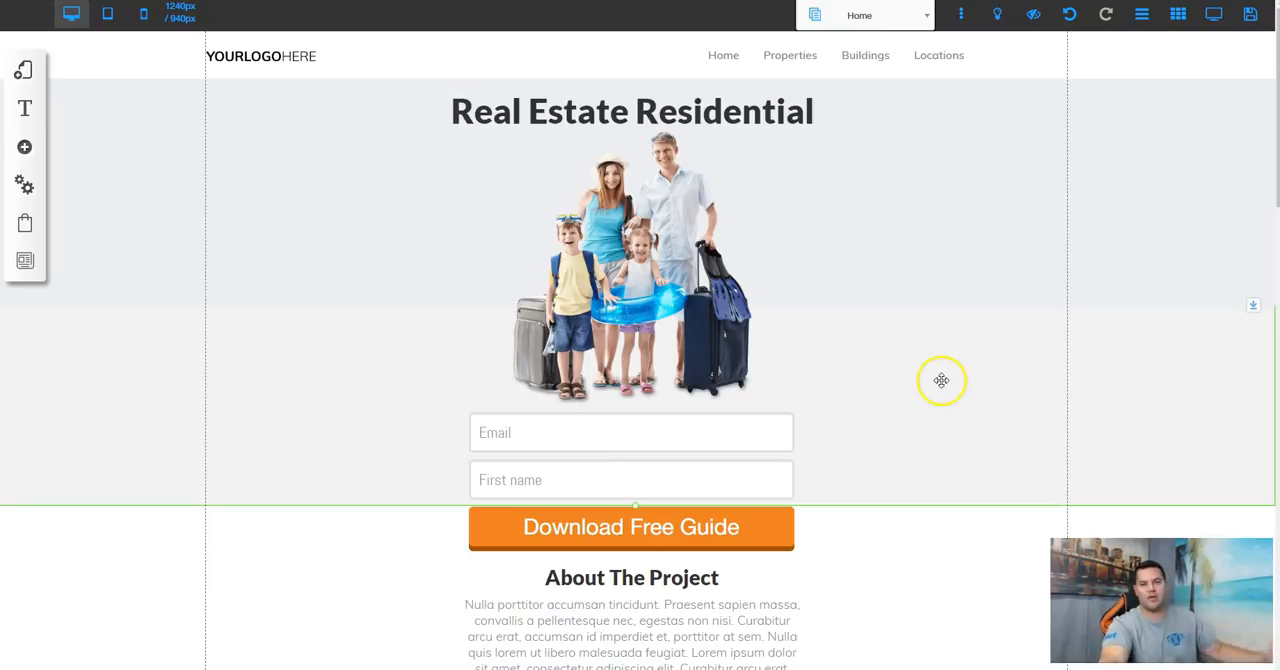
Step: Open the opt-in form's mailing list selection and close it without choosing a list
left_click(655, 468)
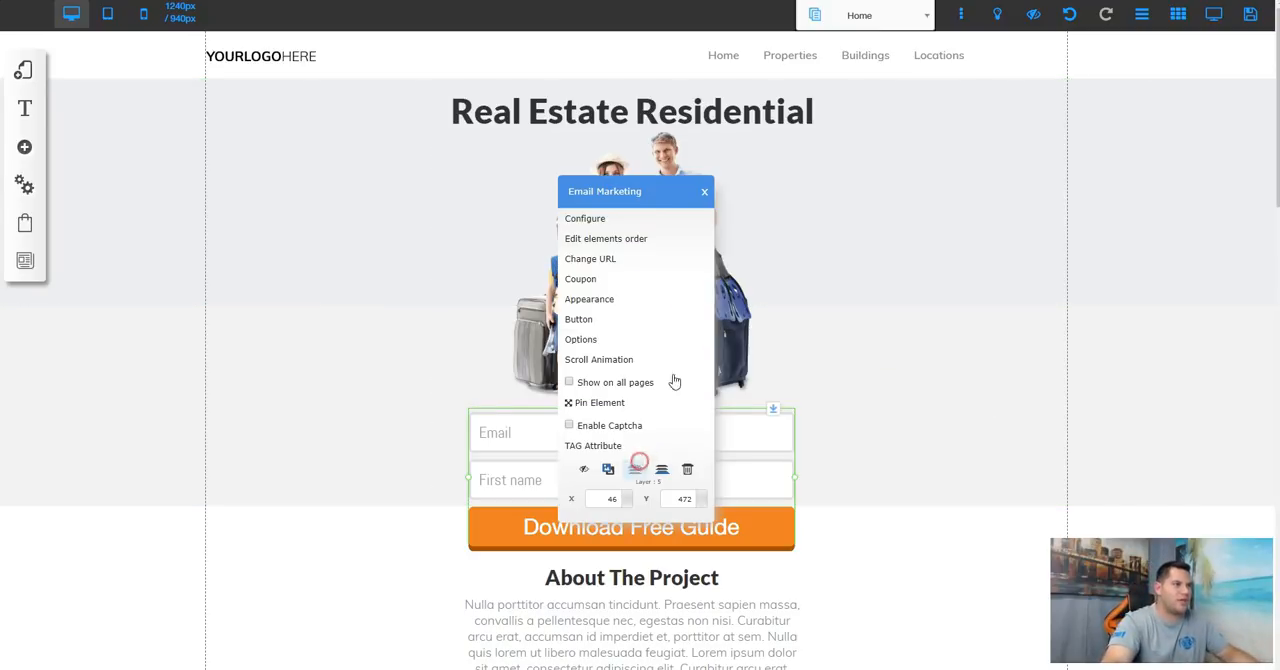
left_click(586, 216)
left_click(458, 245)
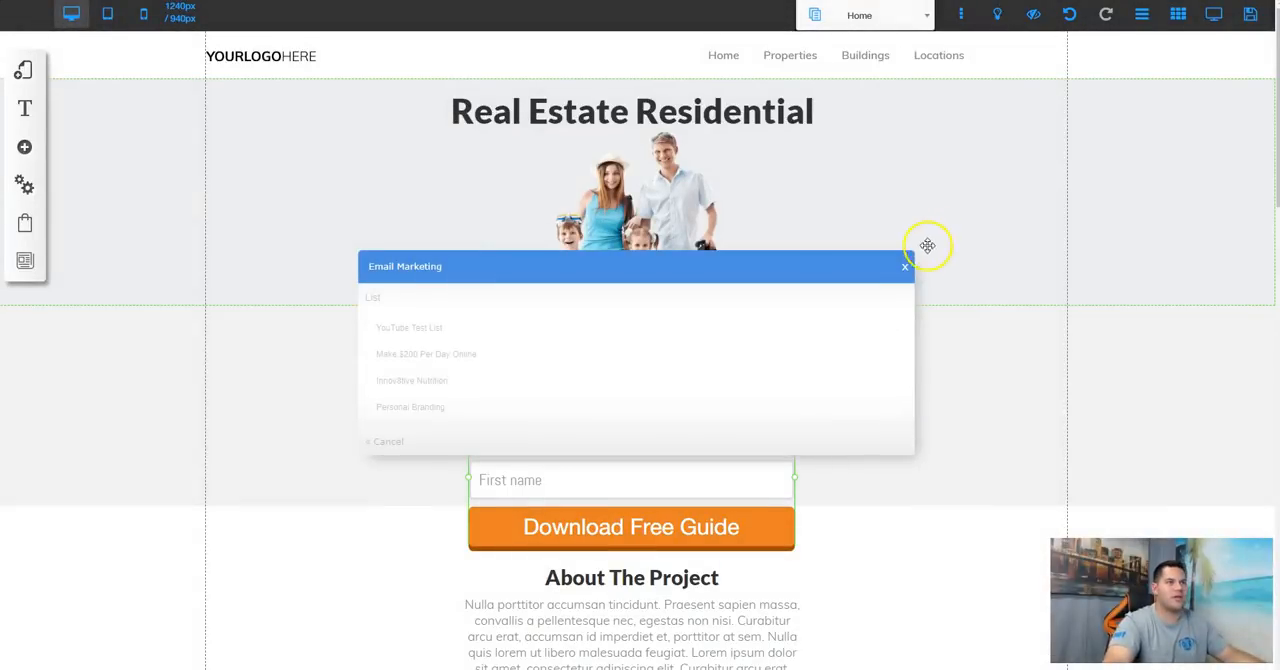
left_click(905, 266)
left_click(961, 222)
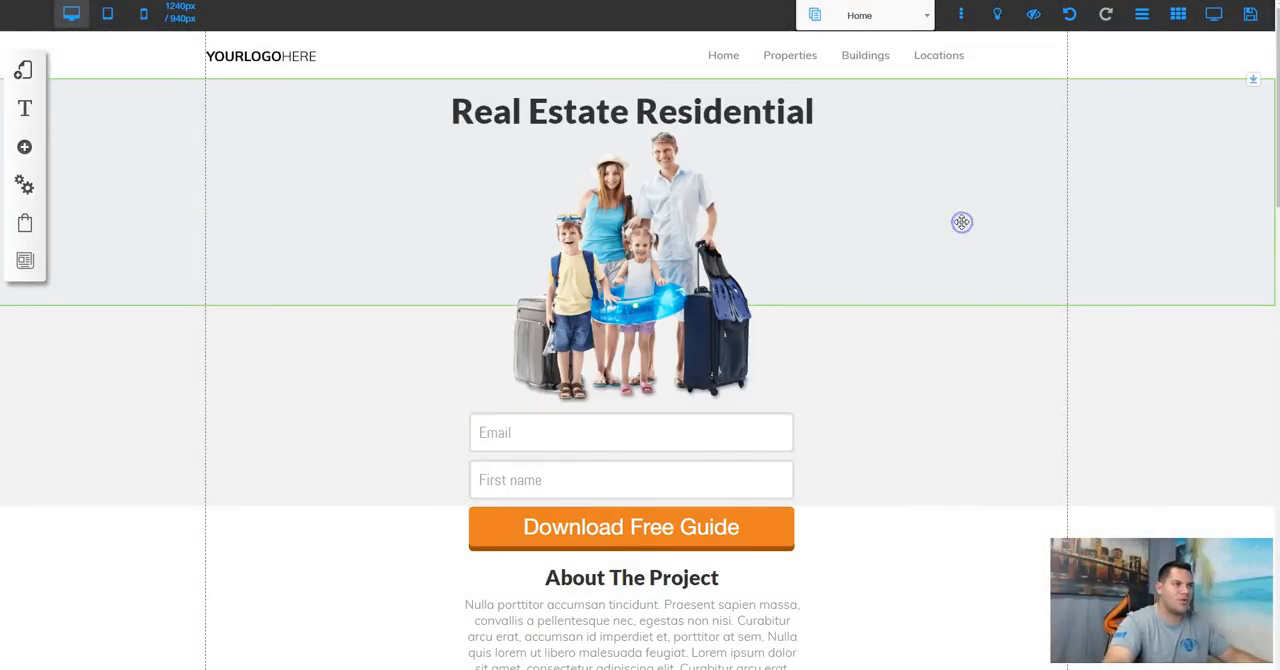